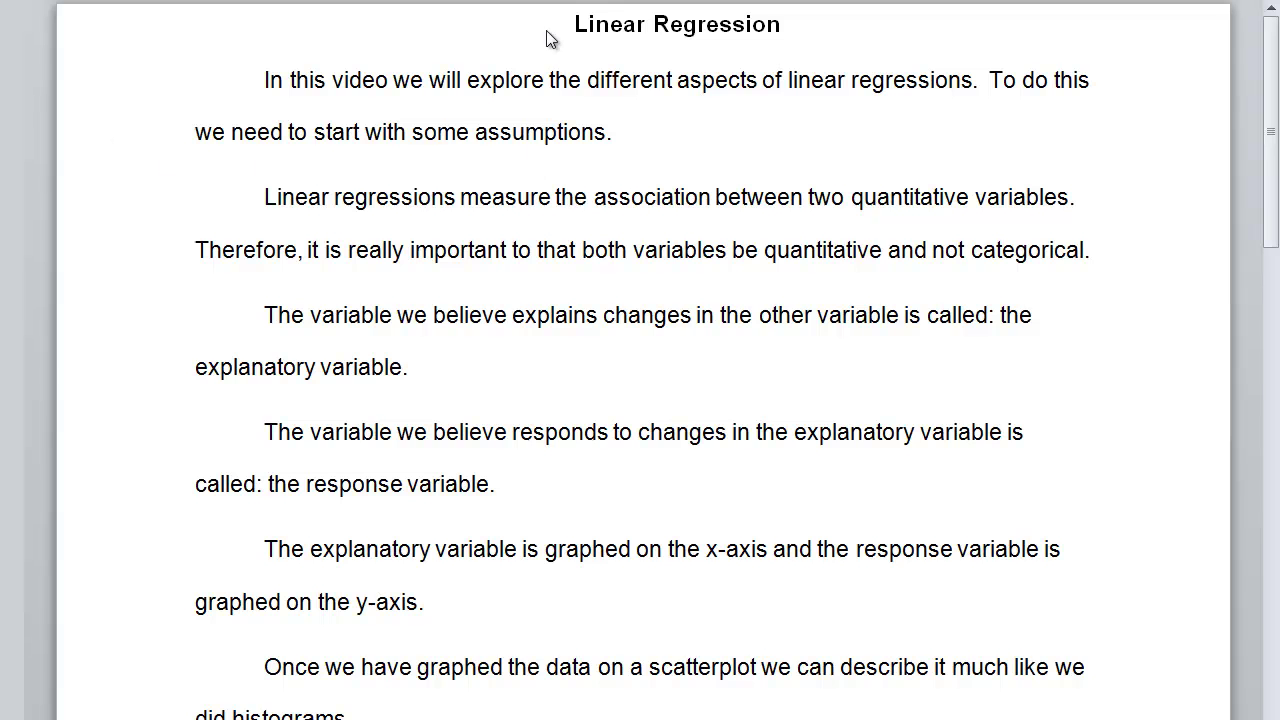
Highlight the 'Linear Regression' title and the opening sentences about starting with assumptions
drag(575, 24, 748, 22)
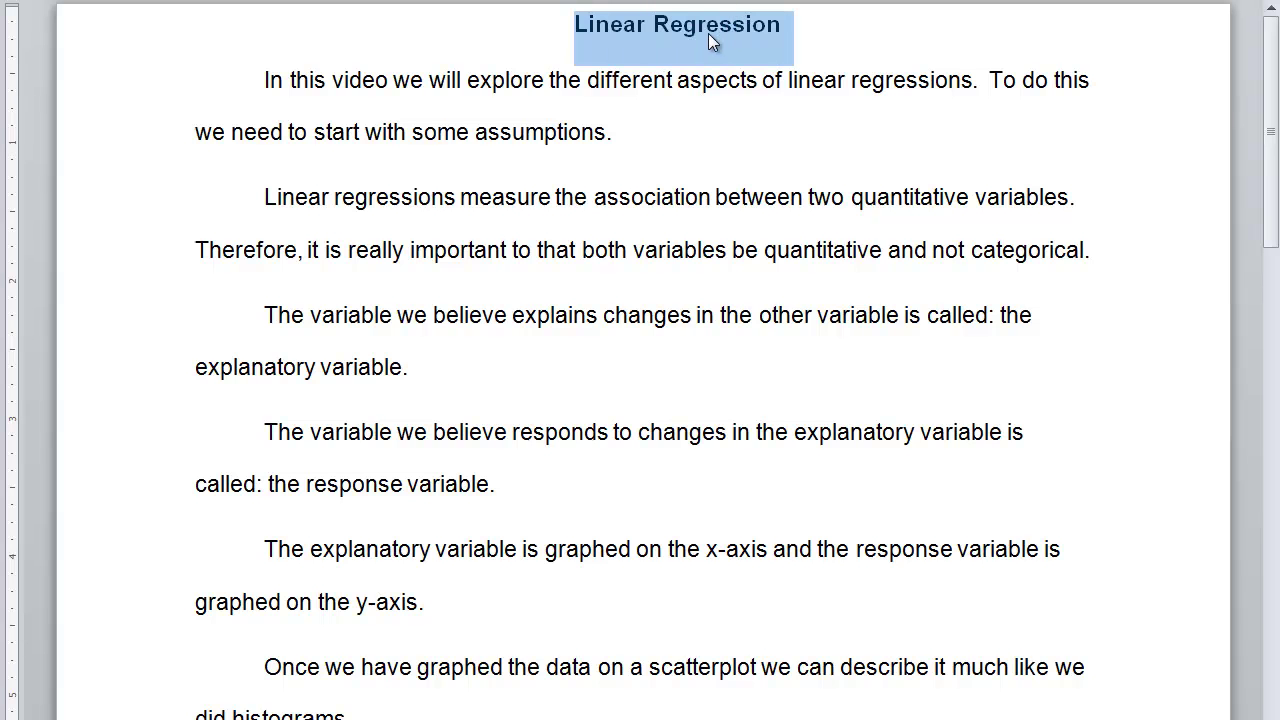
drag(254, 78, 918, 84)
click(1000, 86)
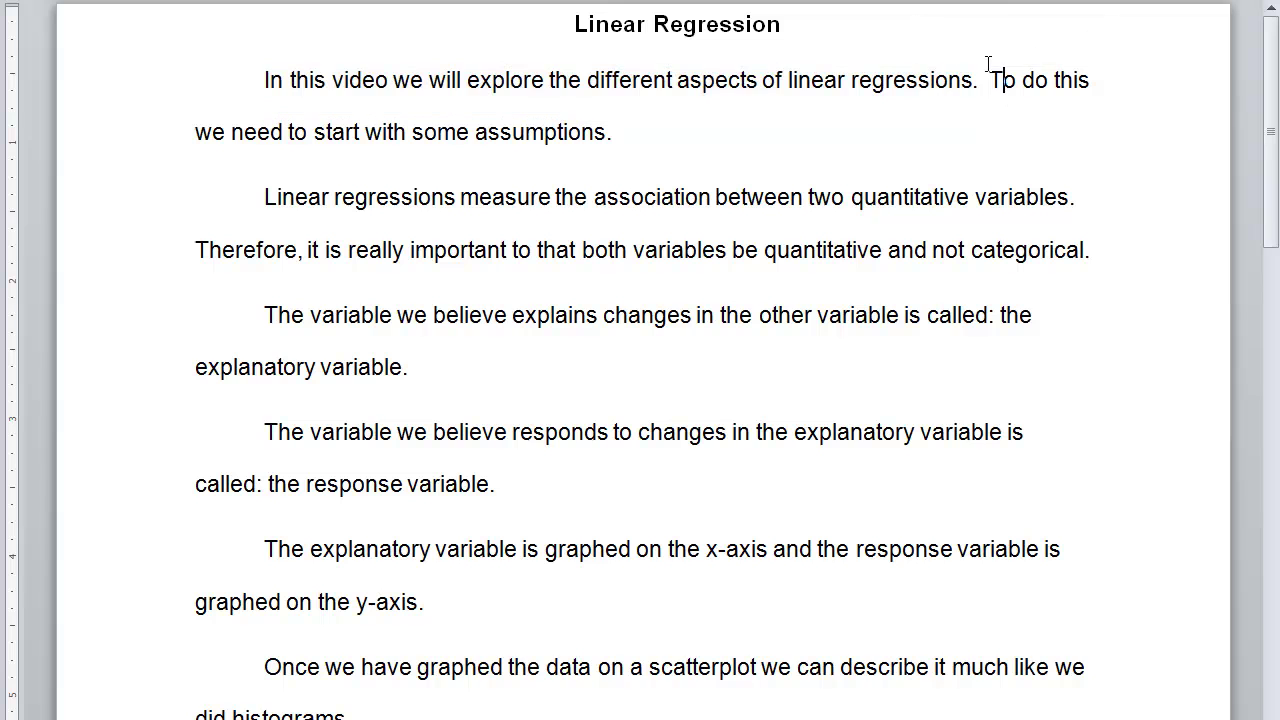
drag(983, 80, 1063, 82)
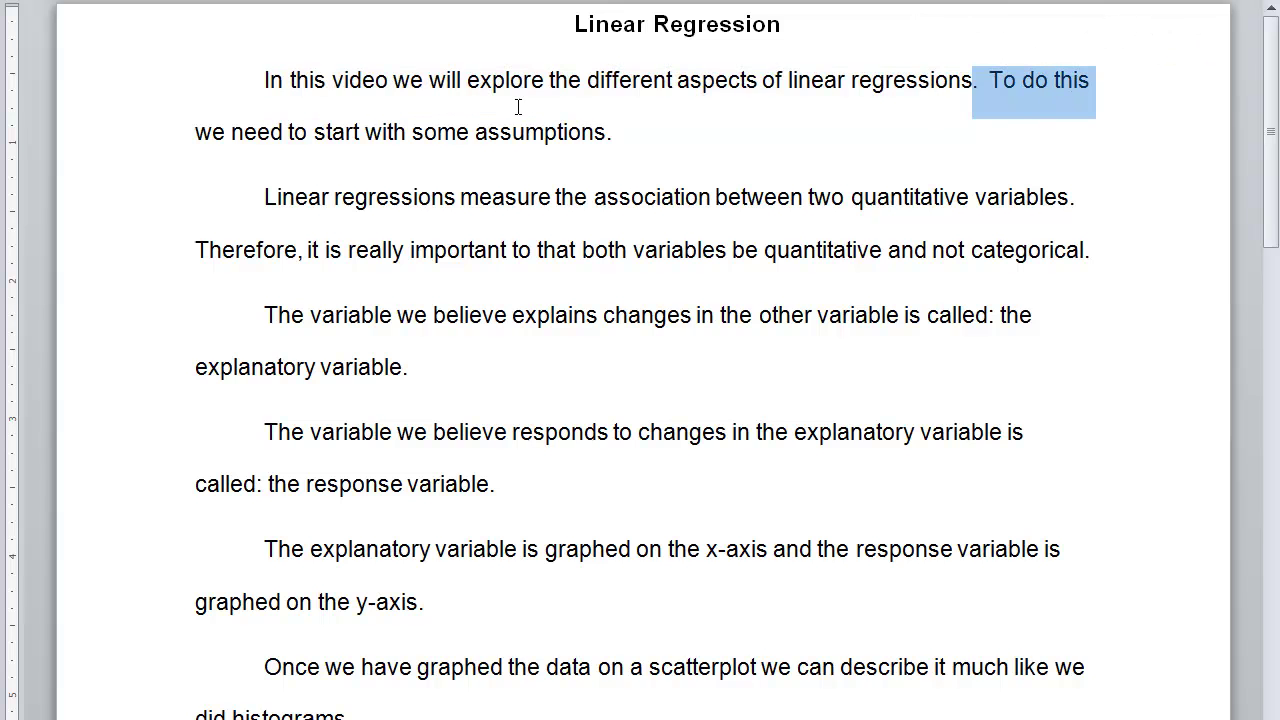
drag(200, 132, 624, 131)
click(624, 131)
Highlight the association and 'Therefore' sentences, 'two quantitative variables', and the Low Birth Weight Study title
drag(266, 197, 1033, 195)
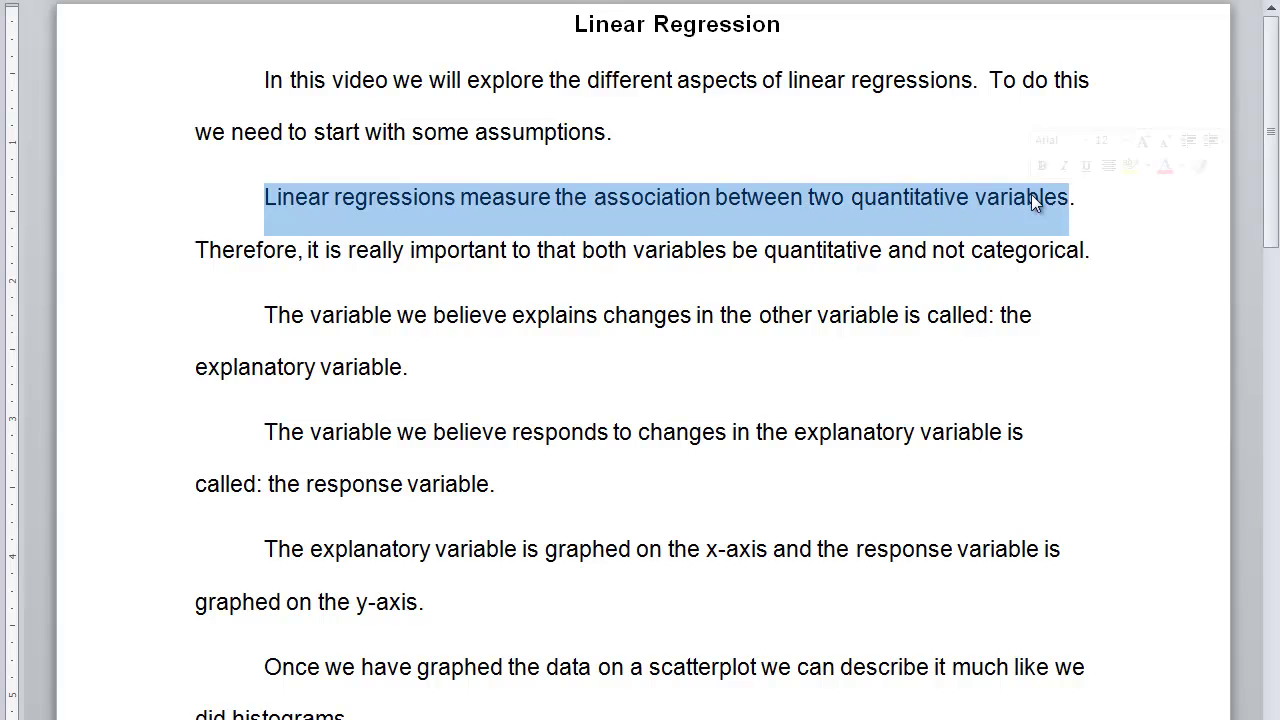
drag(197, 251, 1056, 263)
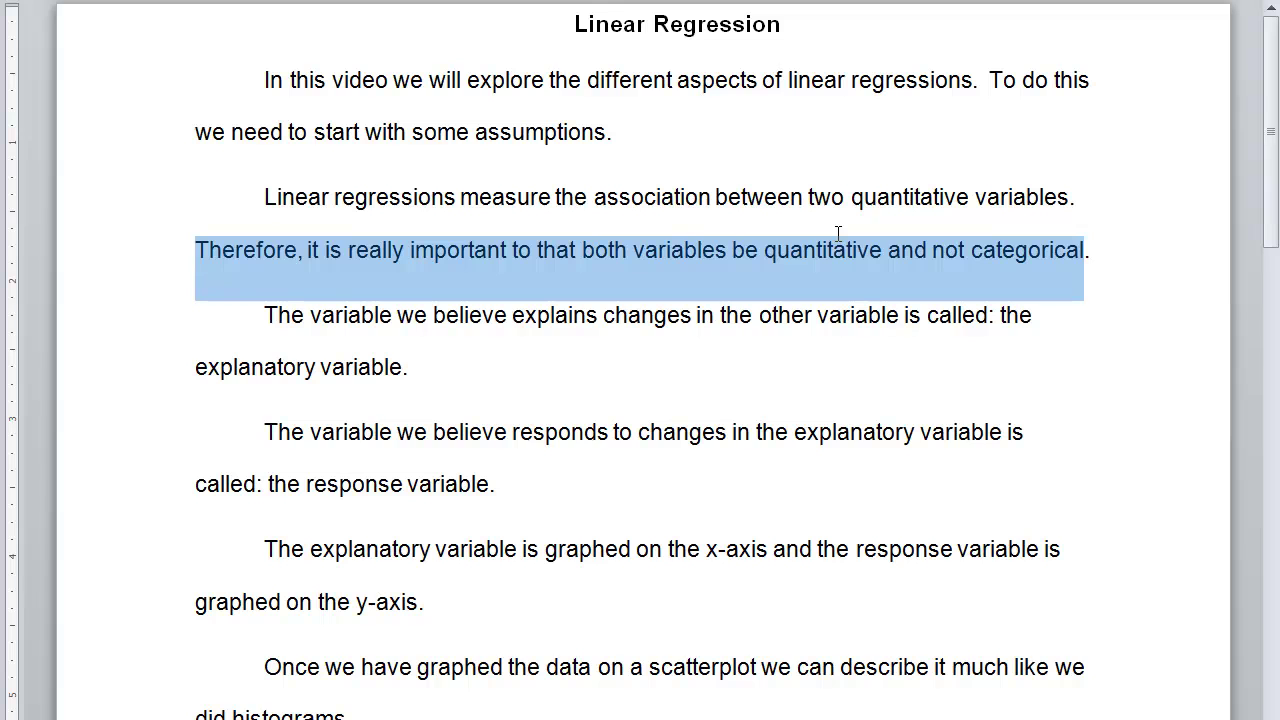
click(710, 222)
drag(763, 250, 883, 245)
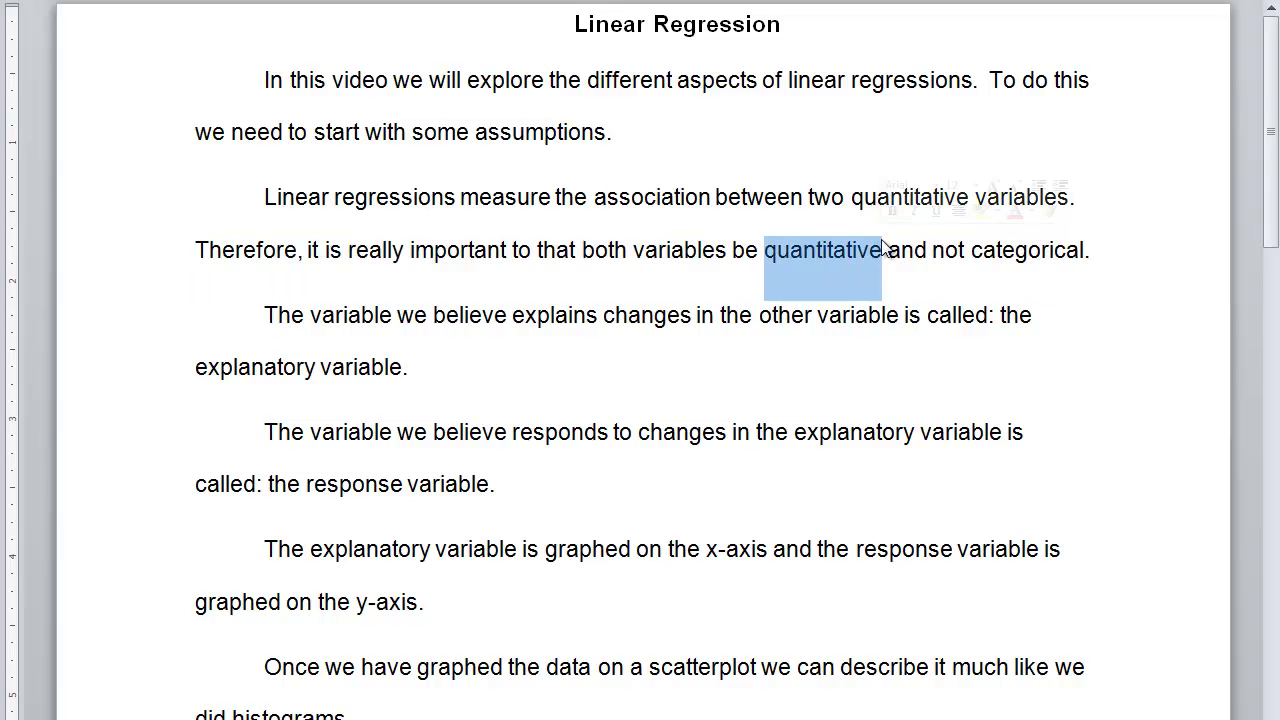
drag(715, 197, 1013, 190)
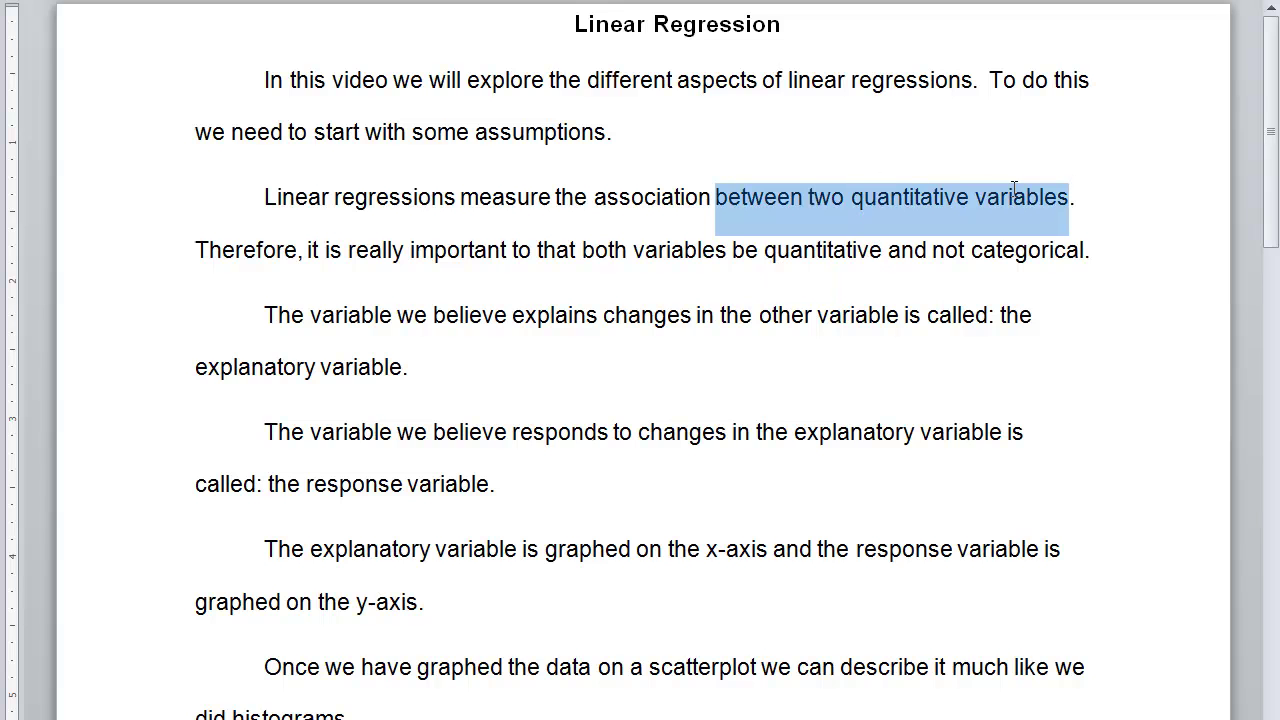
triple_click(561, 22)
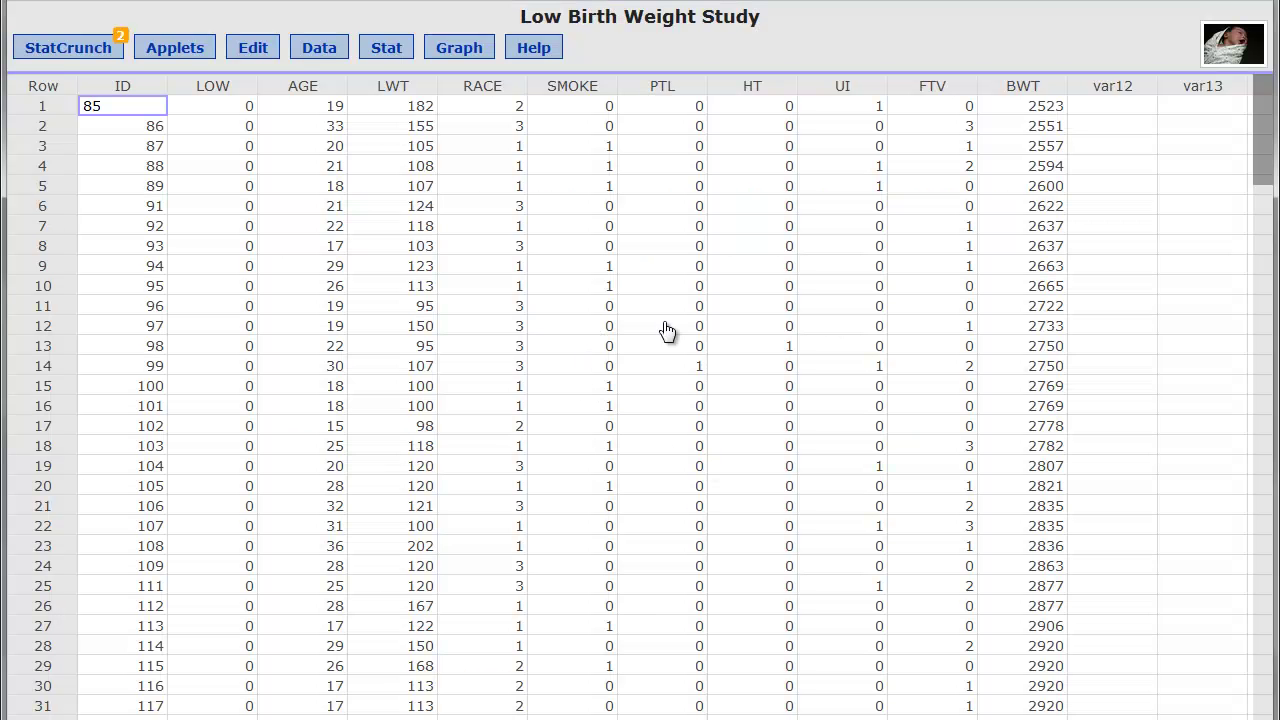
drag(514, 22, 743, 45)
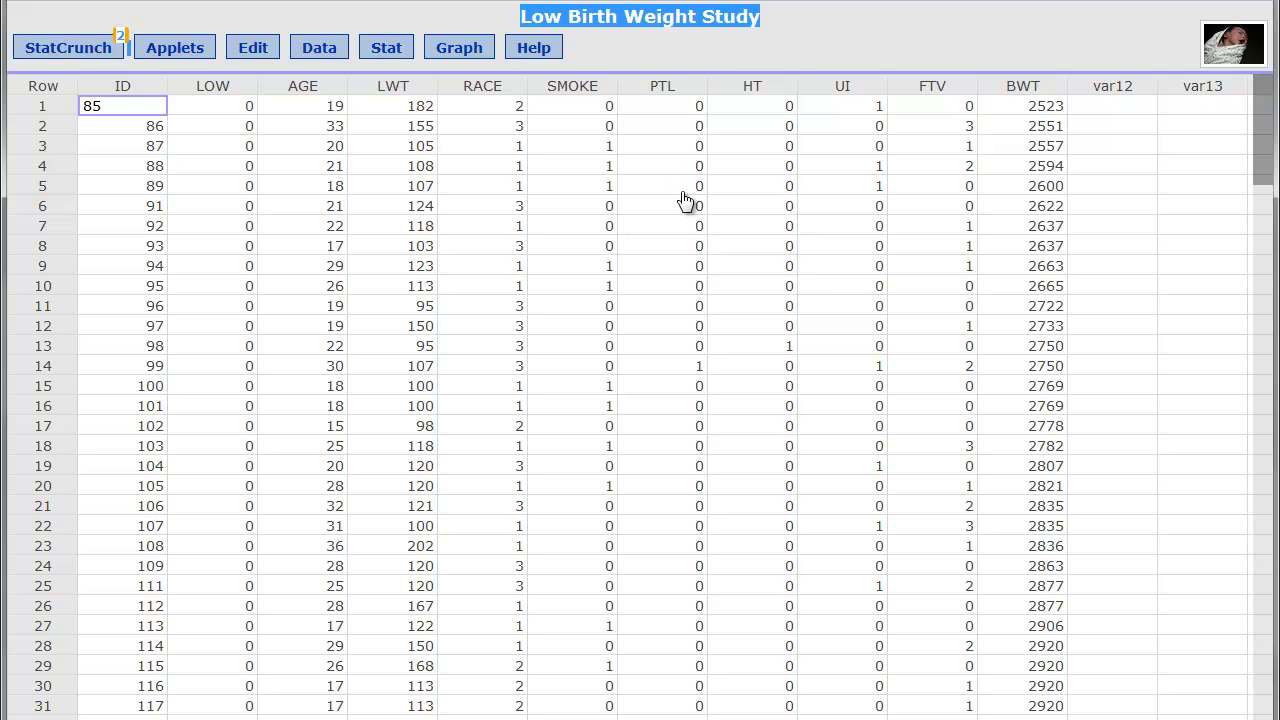
Set up a simple linear regression with SMOKE as X and BWT as Y
click(386, 52)
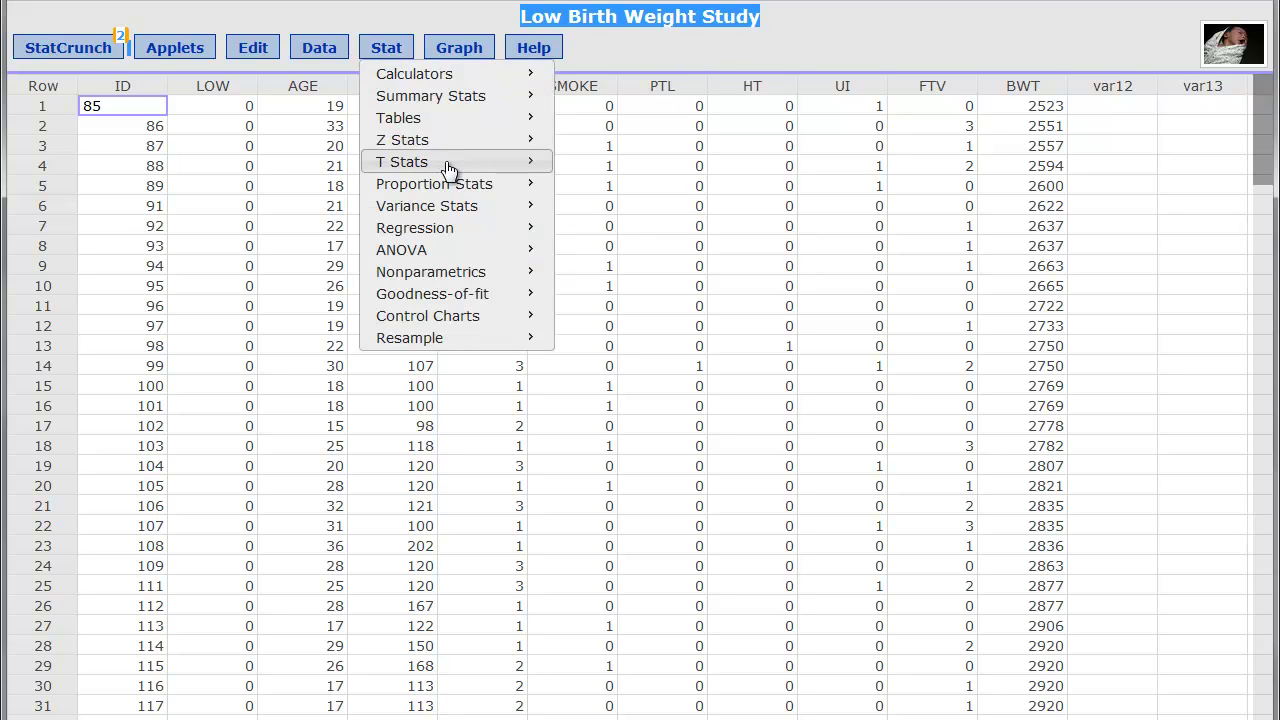
mouse_move(448, 232)
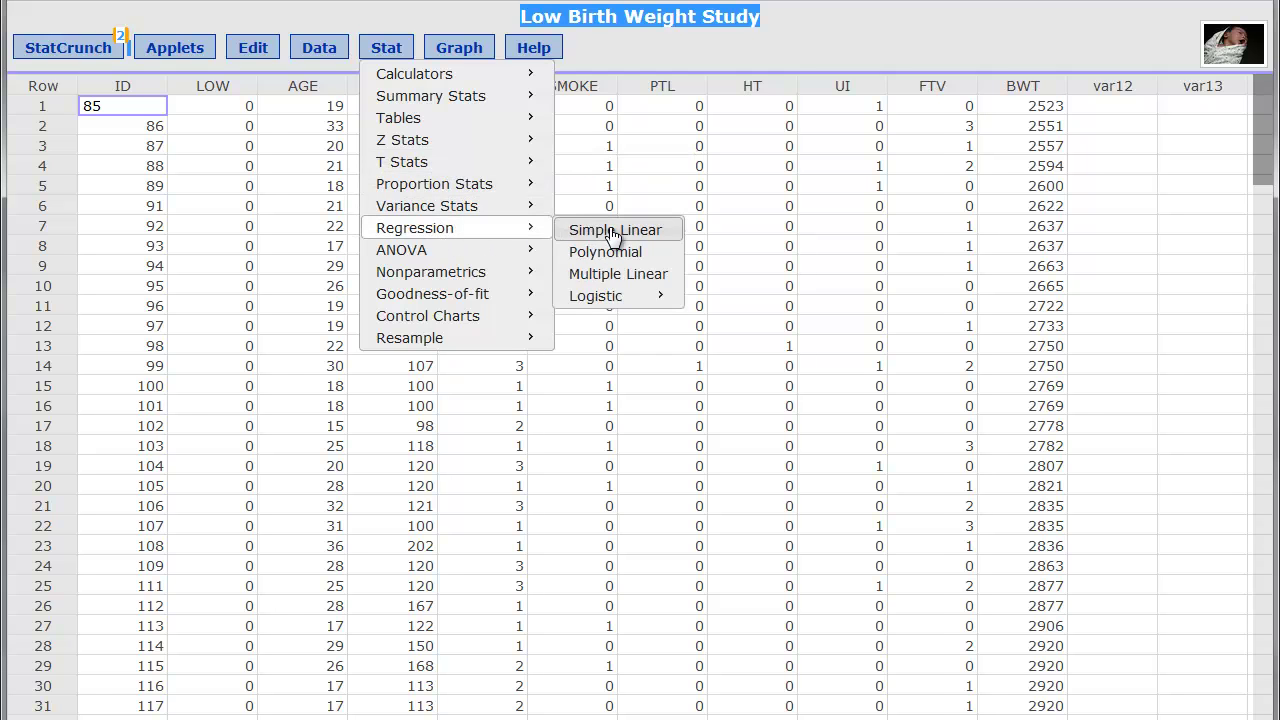
click(608, 230)
click(572, 94)
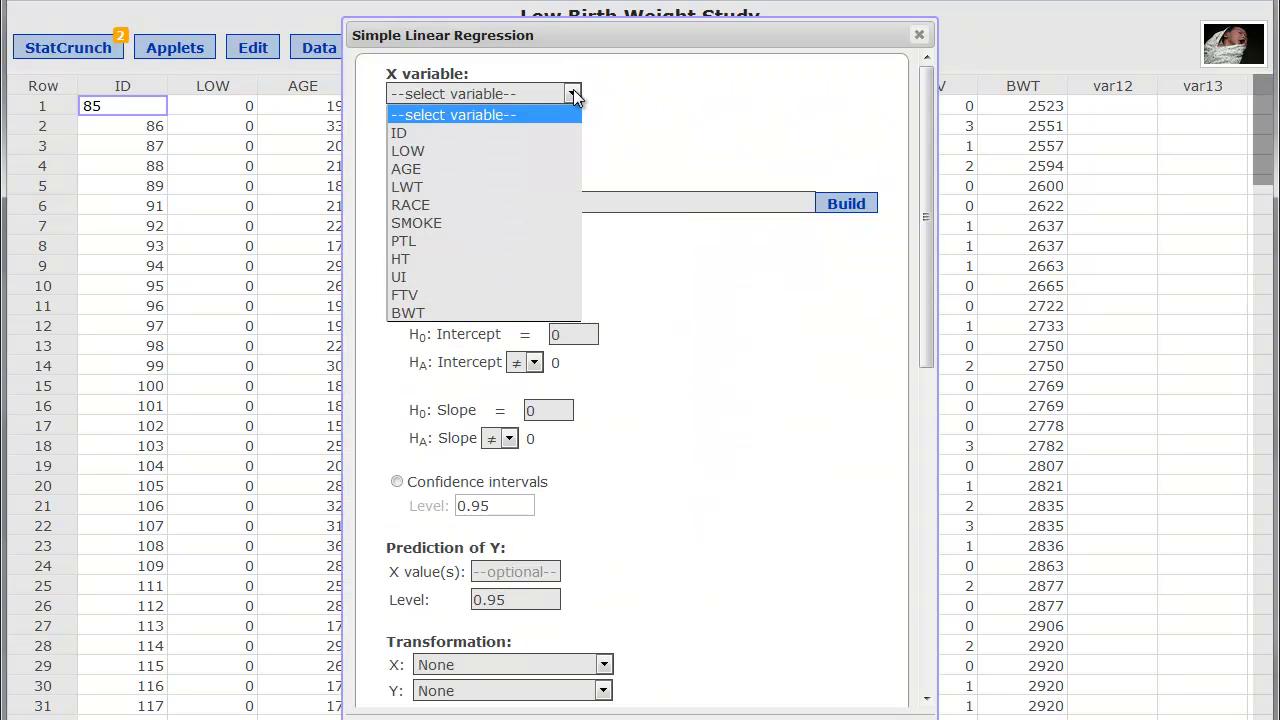
click(433, 223)
click(461, 146)
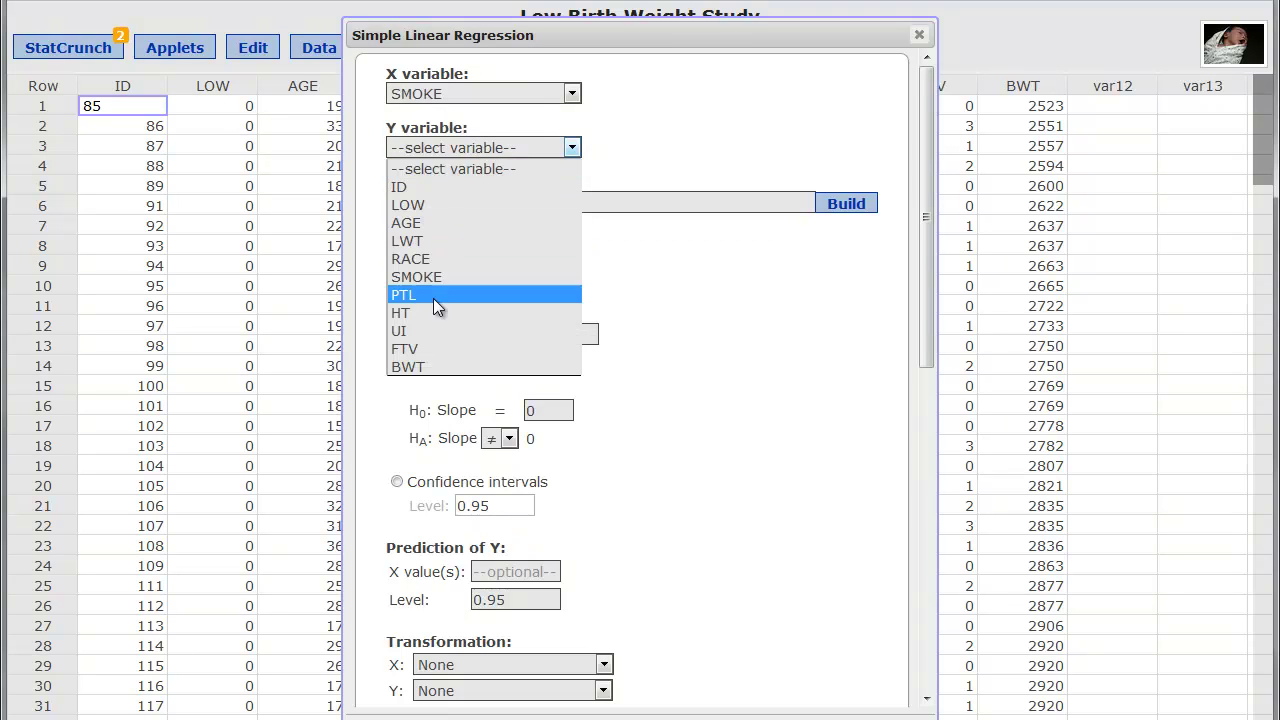
click(414, 368)
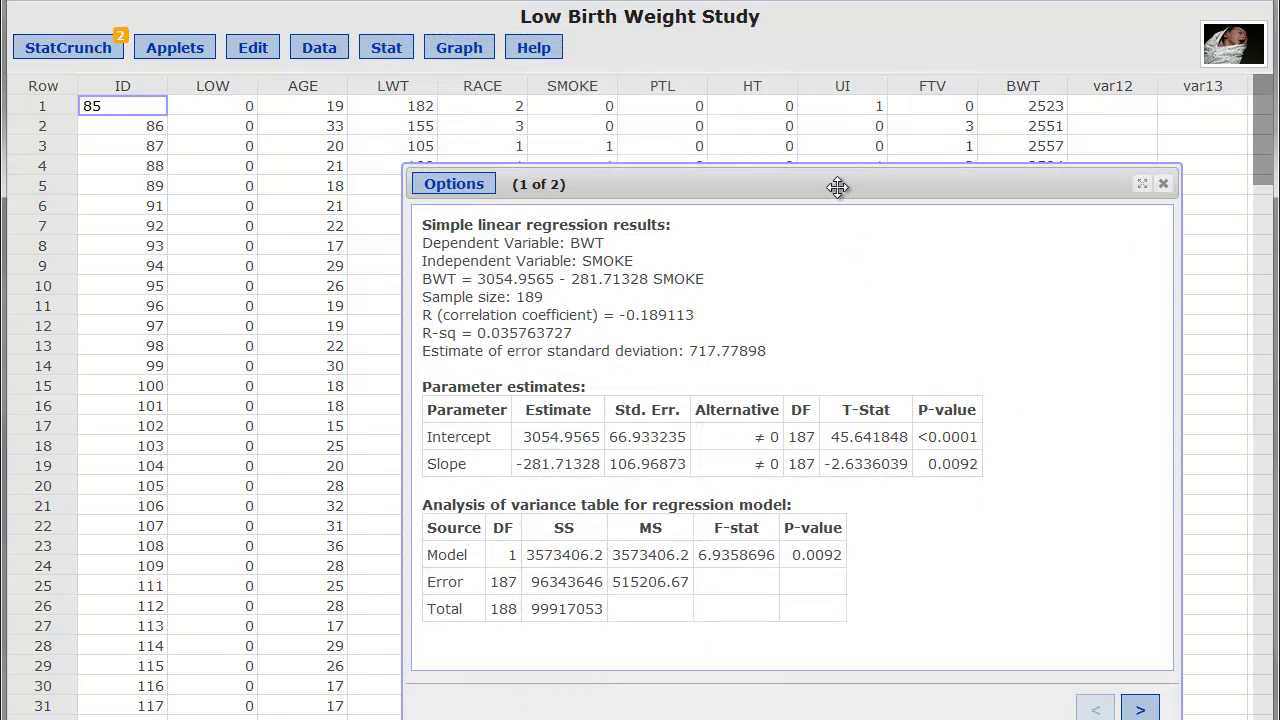
Move the results window up and page forward to the BWT vs SMOKE scatterplot with fitted line
drag(837, 189, 666, 74)
click(967, 595)
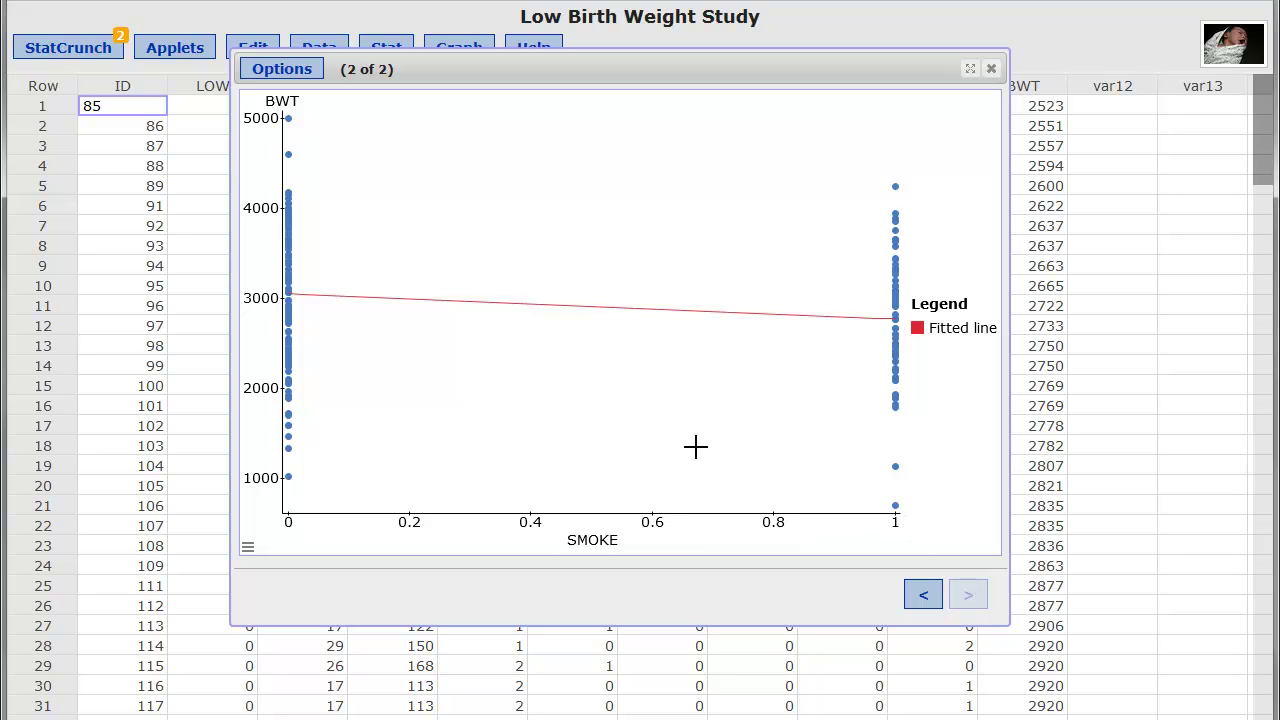
Edit the regression to use ID as X, recompute, and view the BWT vs ID scatterplot
click(281, 69)
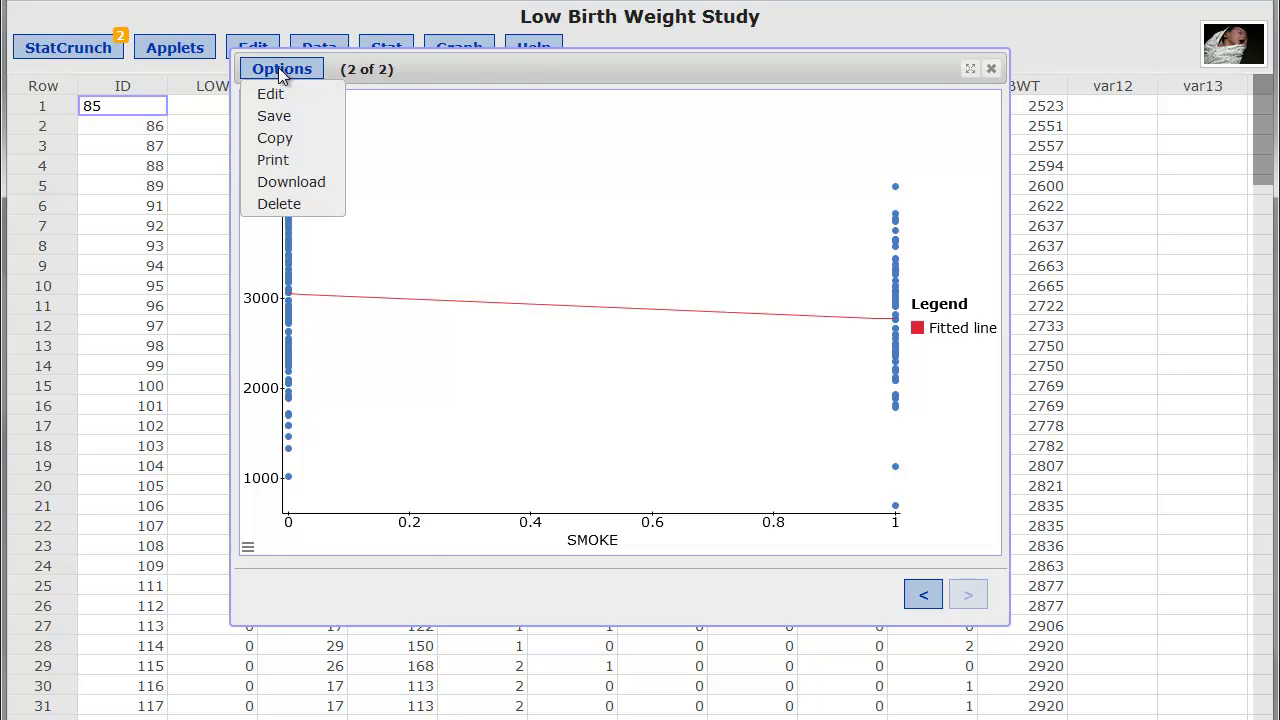
click(276, 95)
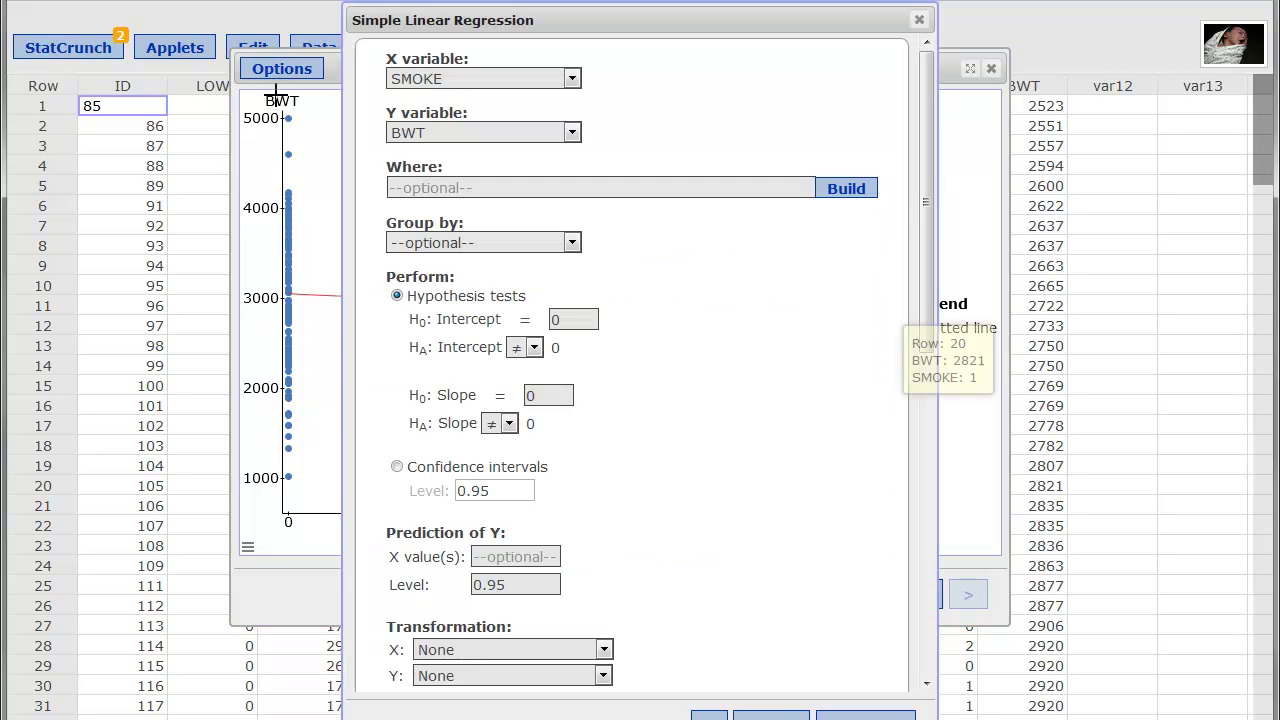
click(447, 80)
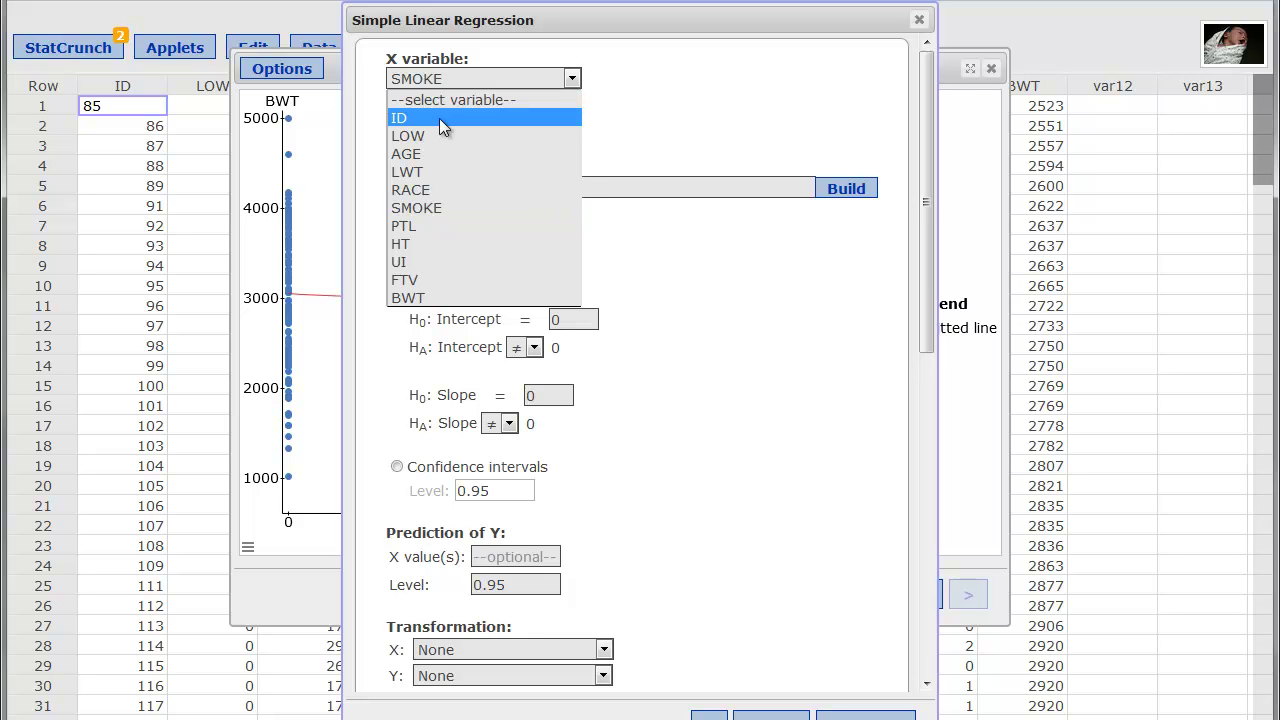
click(439, 118)
click(840, 712)
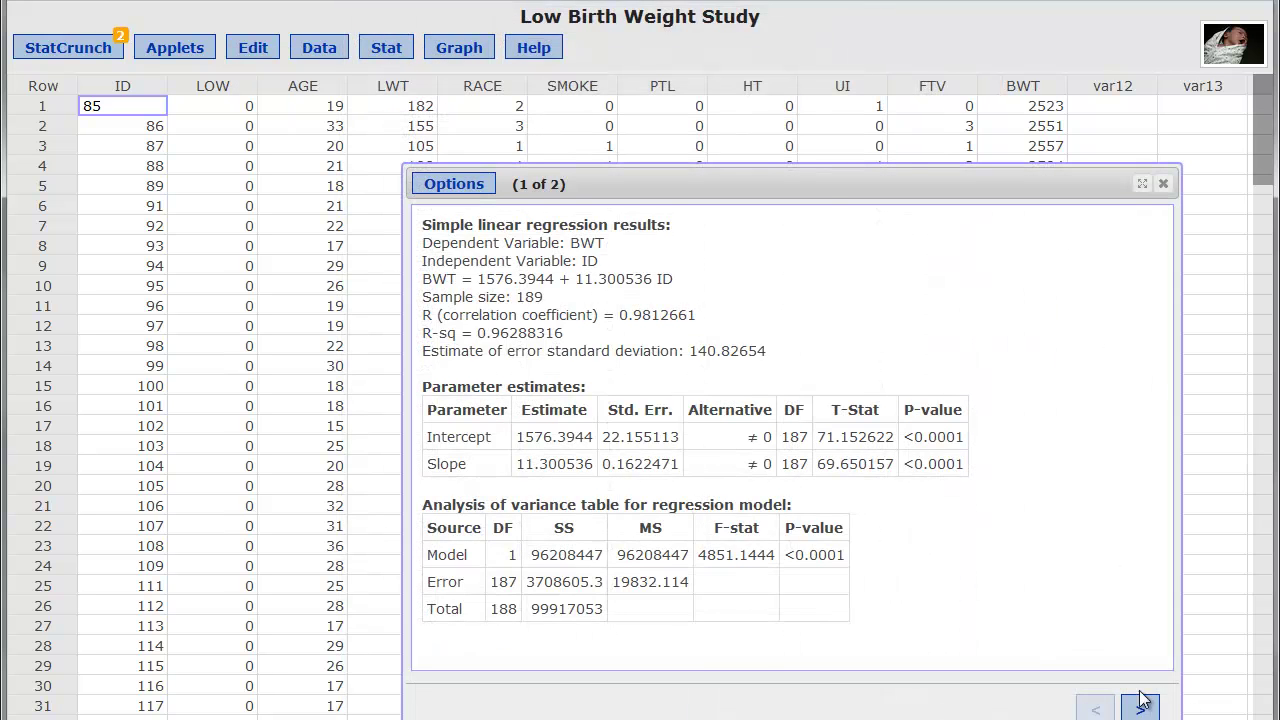
click(1140, 708)
drag(749, 171, 547, 45)
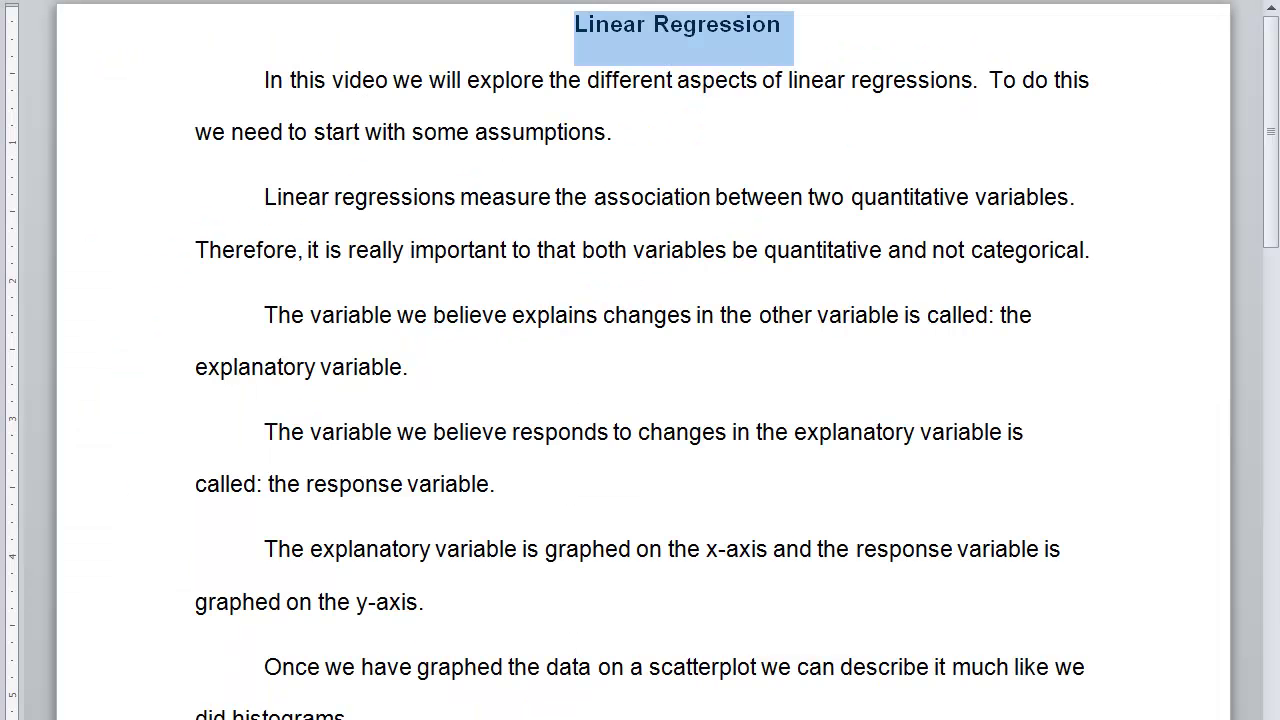
Highlight the explanatory variable definition, including 'we believe' and the term 'explanatory variable'
click(537, 320)
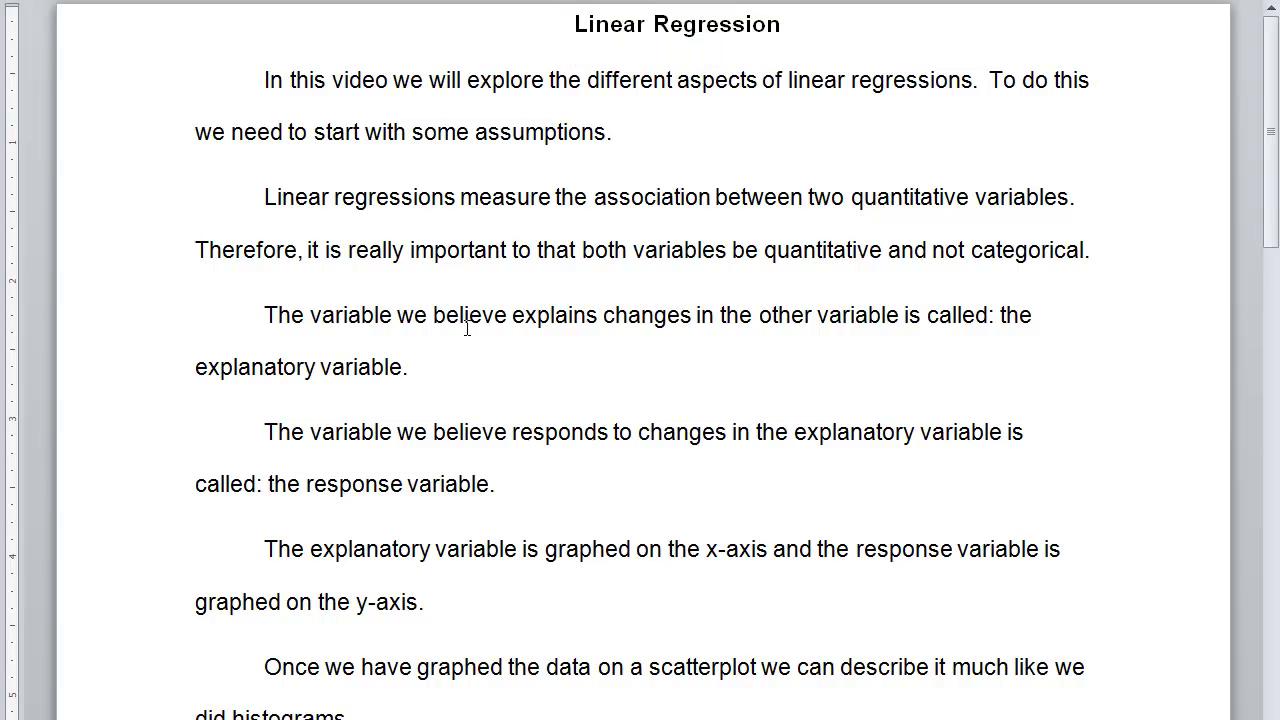
drag(264, 316, 424, 371)
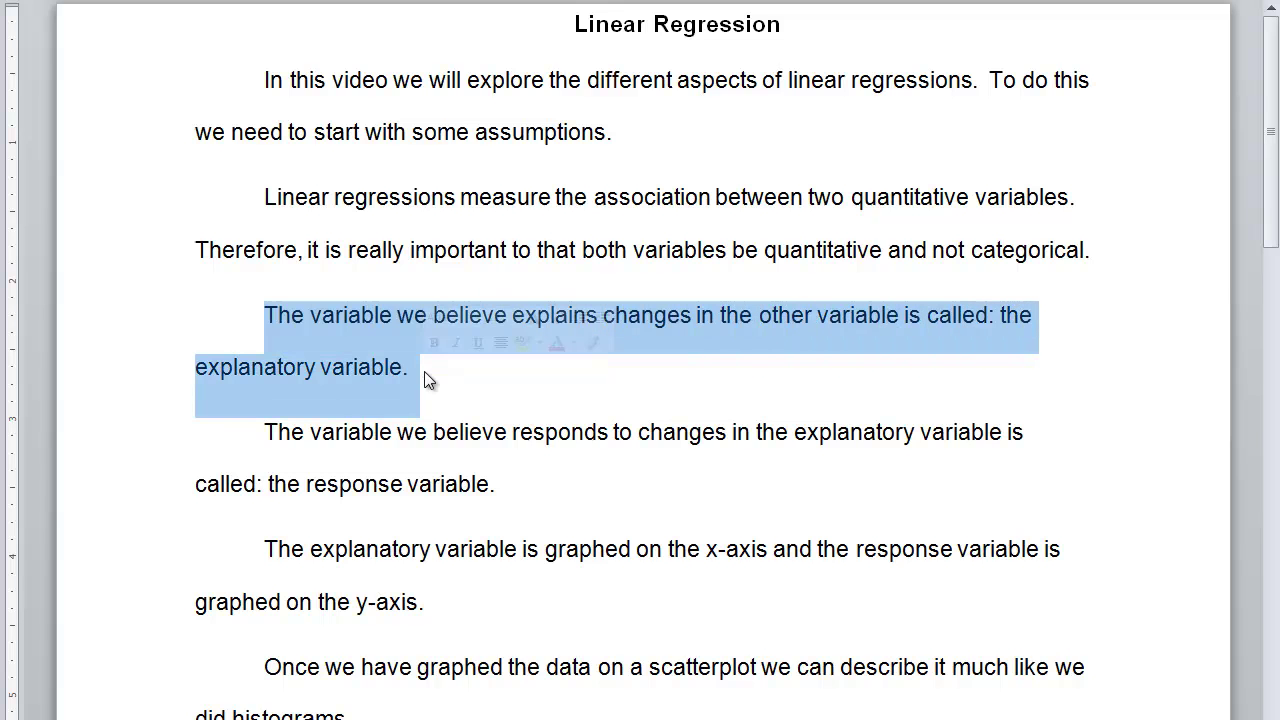
click(424, 371)
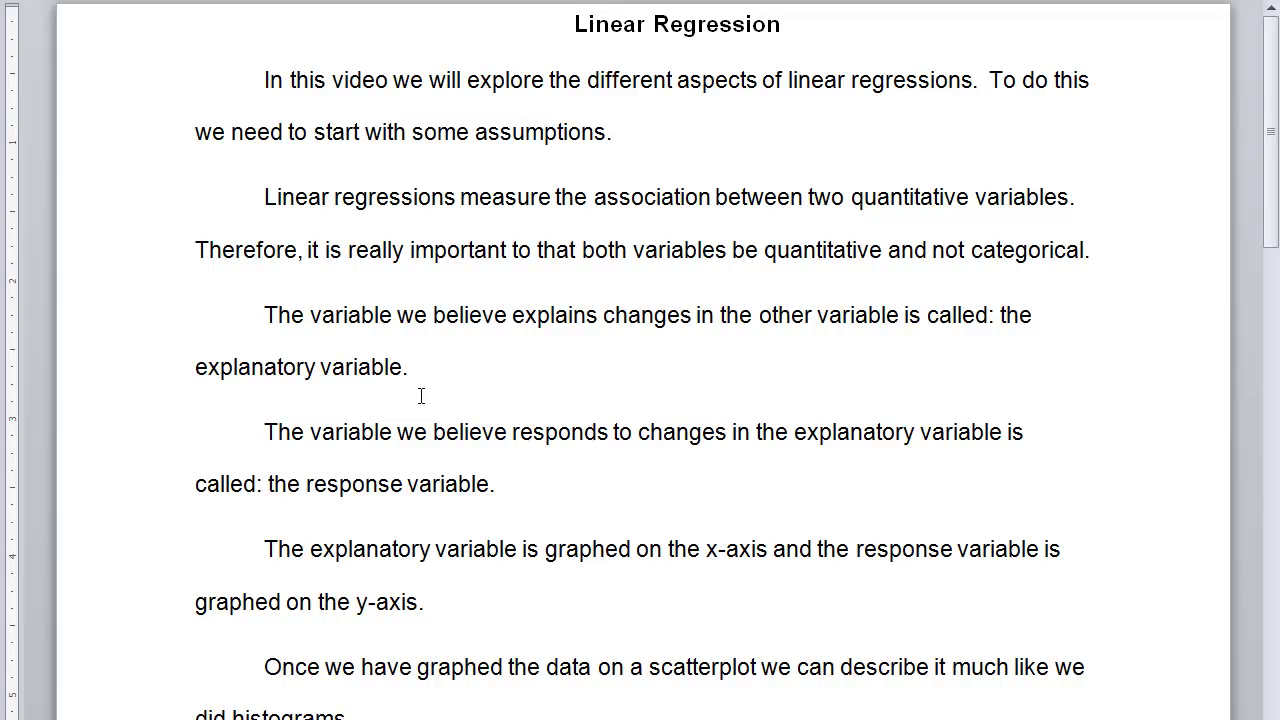
drag(430, 320, 658, 312)
drag(187, 368, 447, 389)
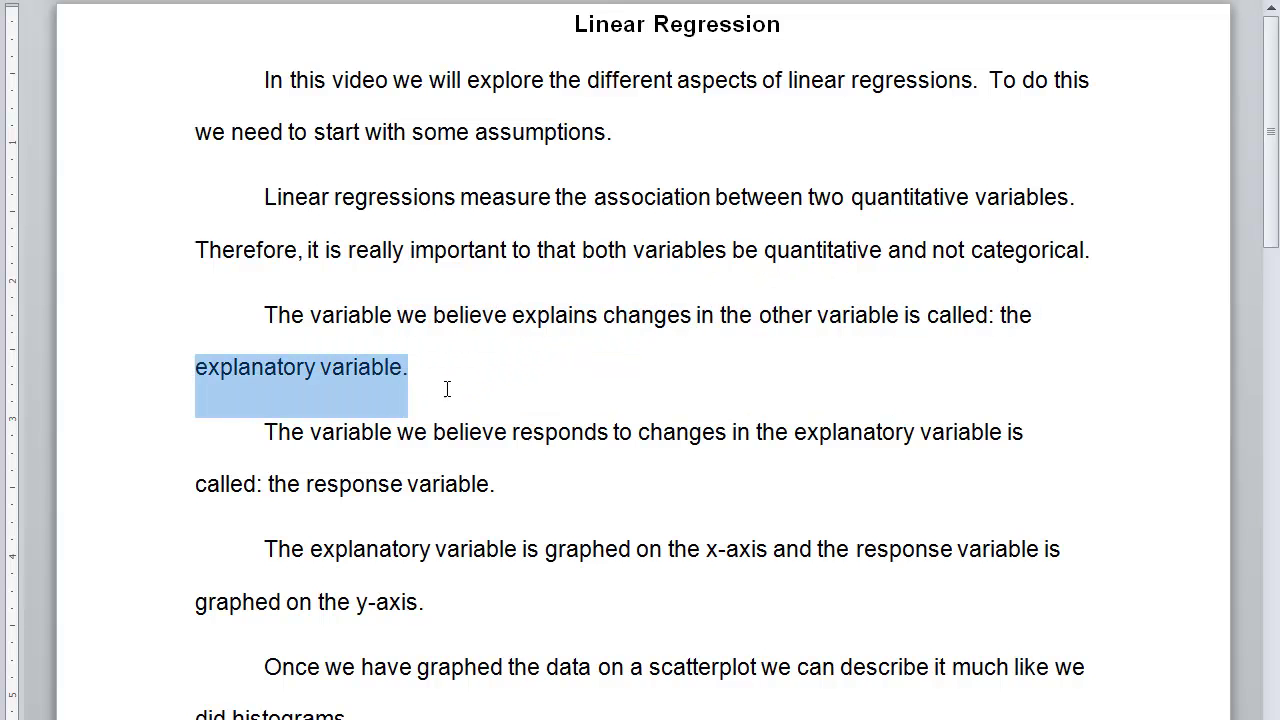
click(447, 389)
Highlight the response variable definition and 'responds to changes', then scroll further down the notes
drag(262, 430, 1032, 440)
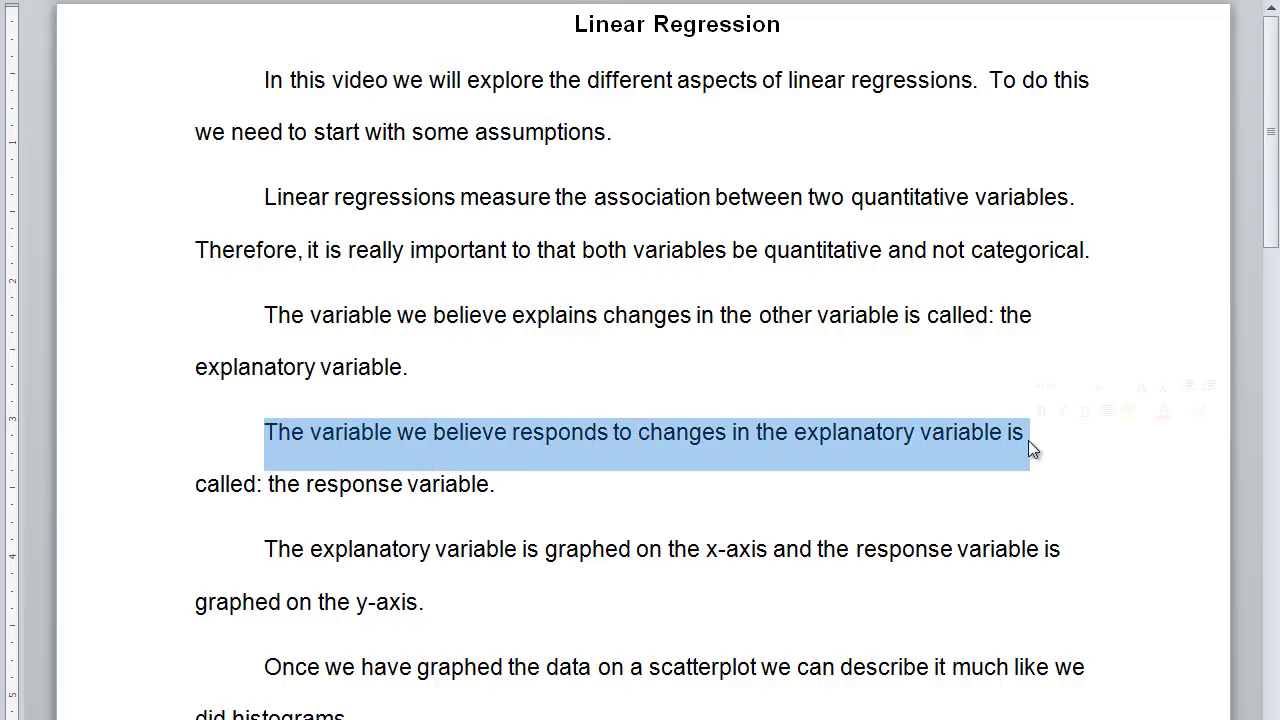
drag(187, 486, 474, 483)
drag(512, 432, 718, 433)
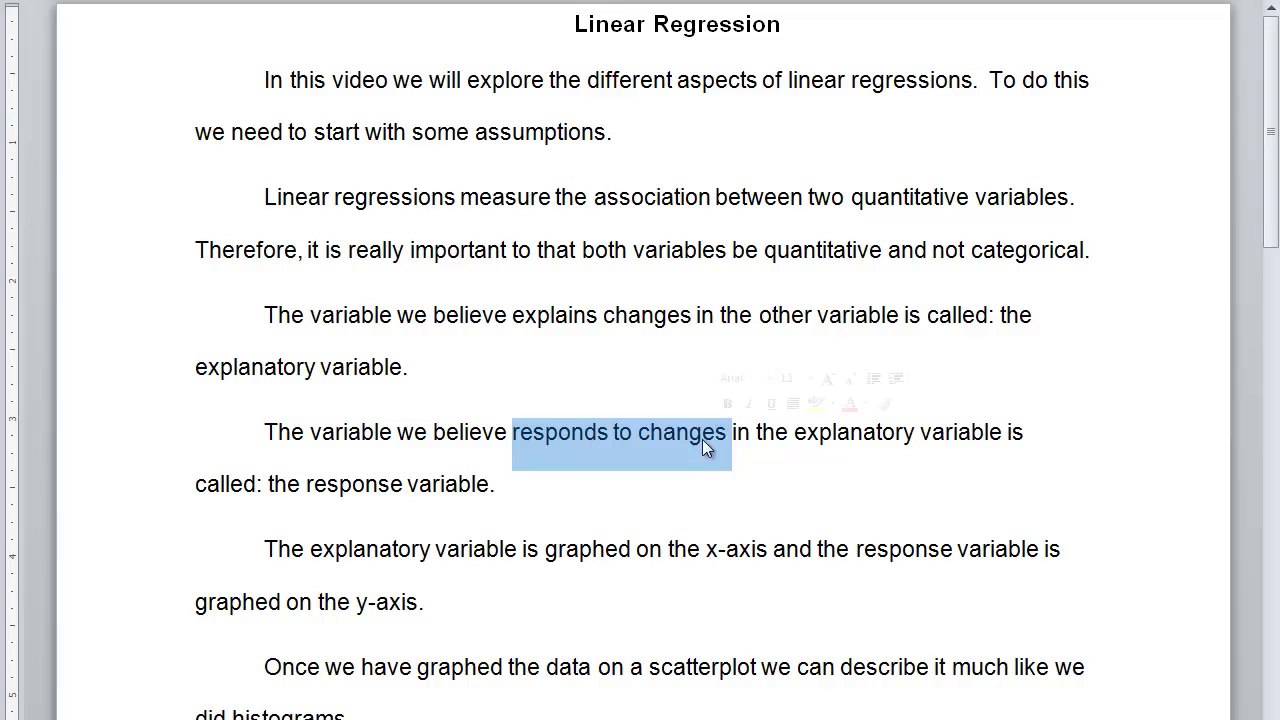
click(496, 484)
scroll(525, 510, down, 5)
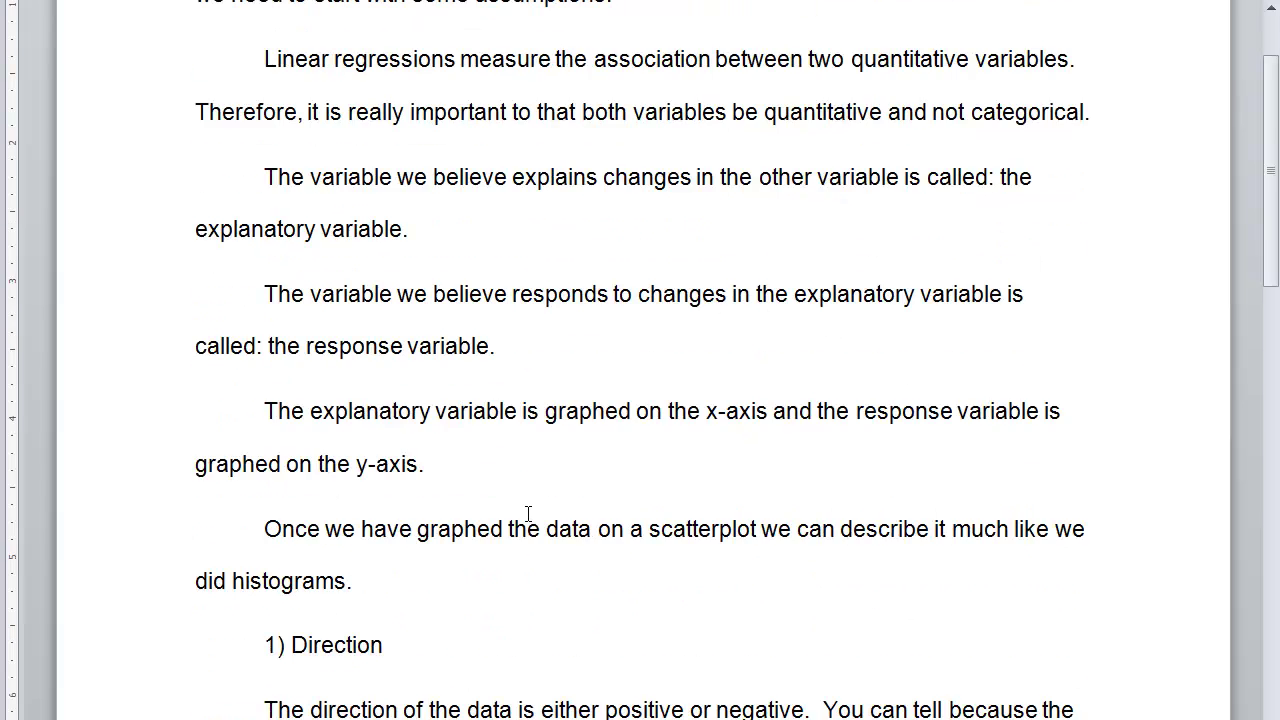
scroll(511, 490, down, 1)
drag(257, 136, 484, 208)
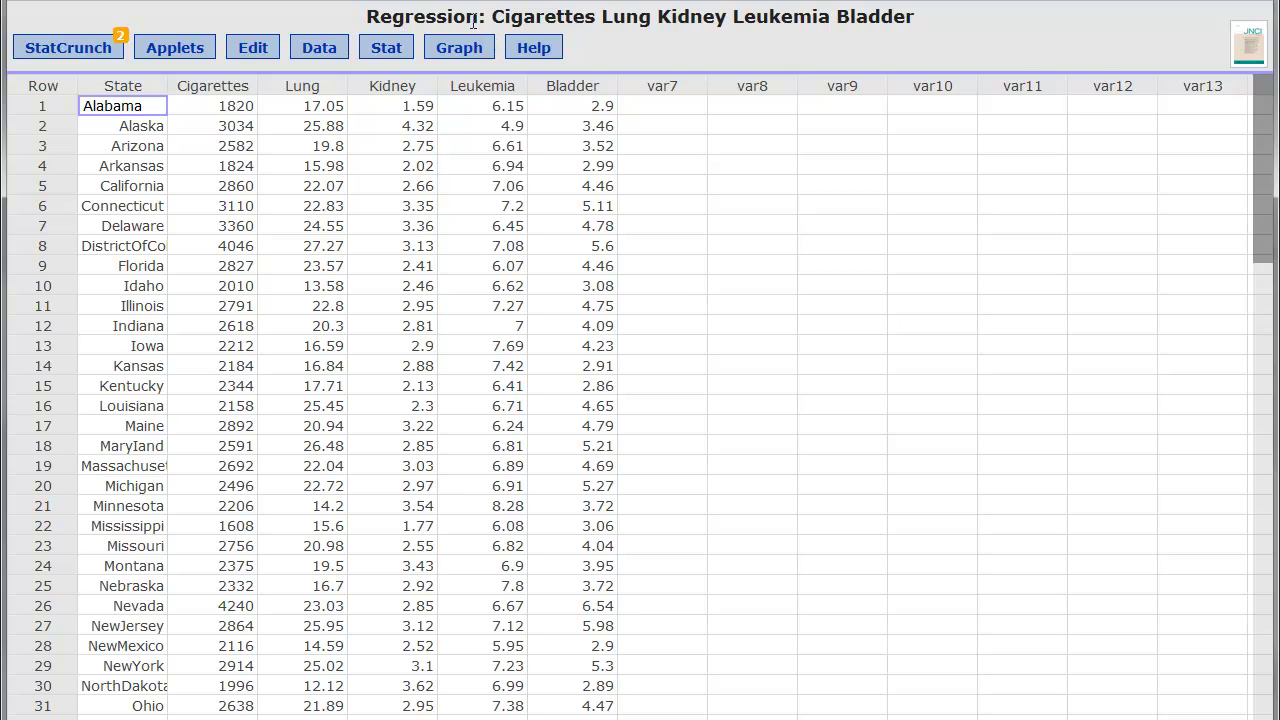
Highlight Cigarettes, then Lung, Kidney, Leukemia and Bladder in the data set title
drag(492, 18, 916, 24)
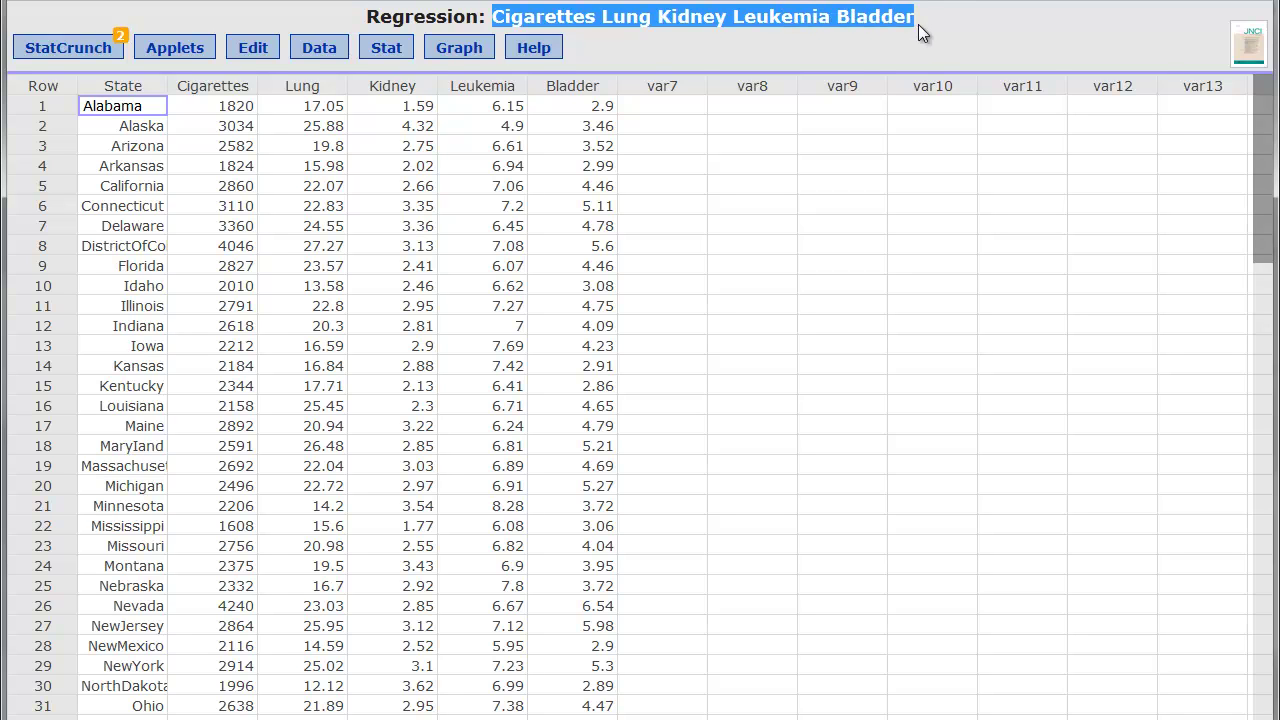
click(732, 42)
drag(602, 18, 906, 18)
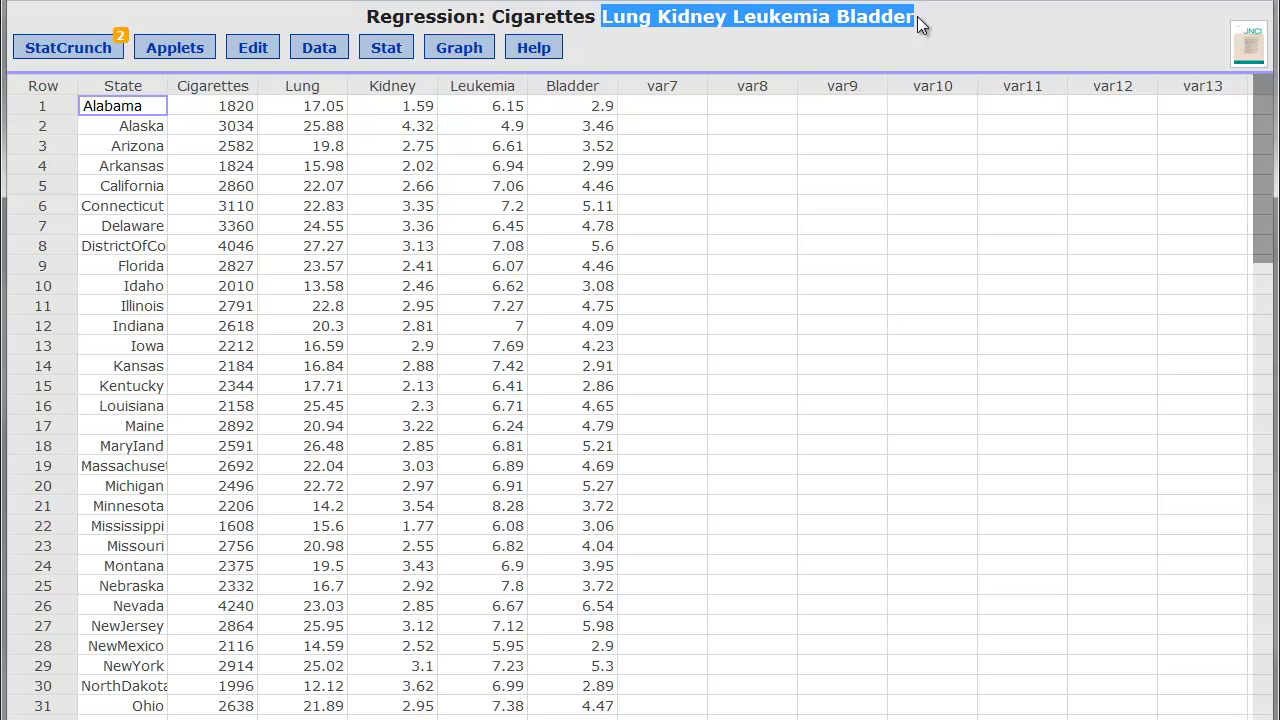
click(560, 30)
drag(494, 17, 595, 24)
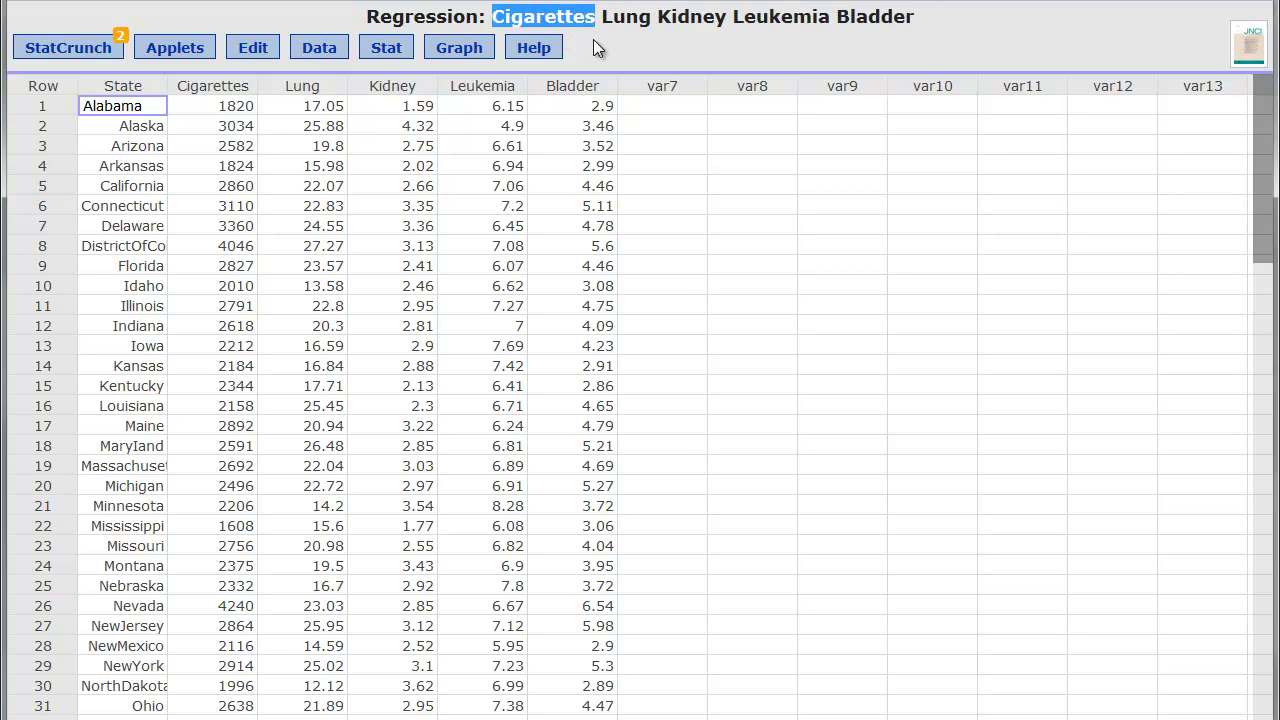
click(593, 39)
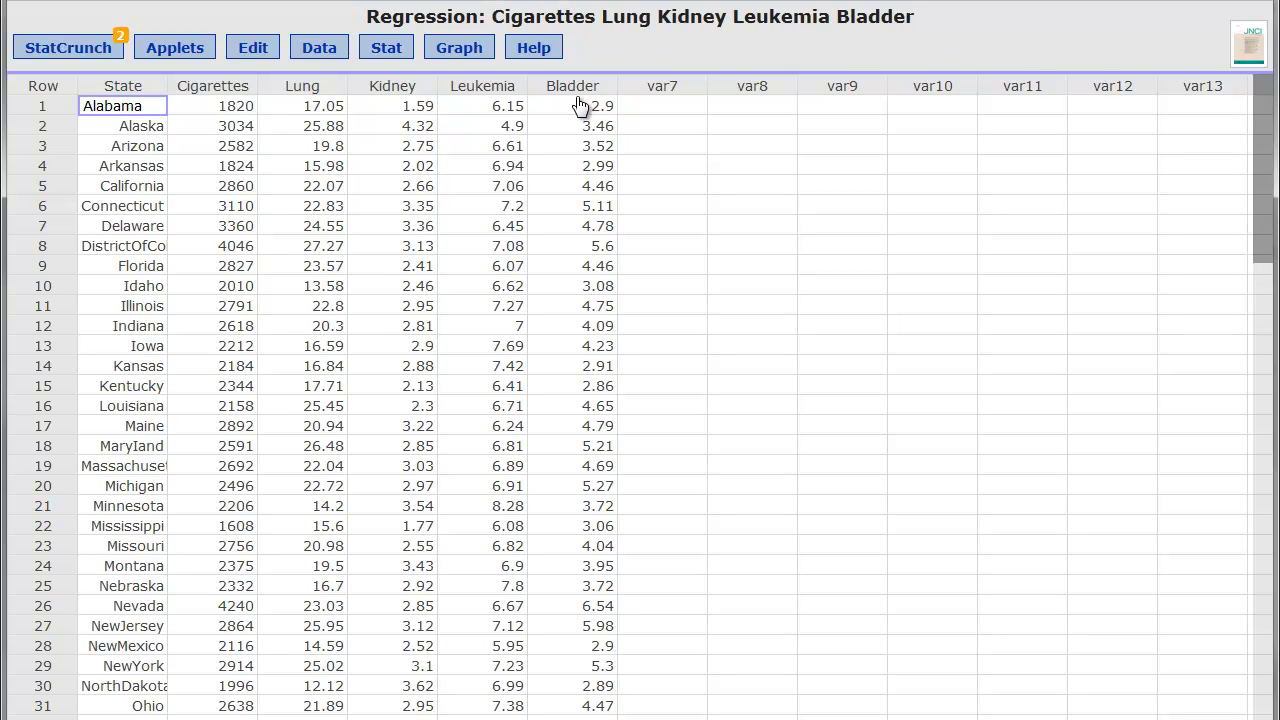
Start a scatter plot from the Graph menu with Cigarettes on X and Lung on Y
click(448, 54)
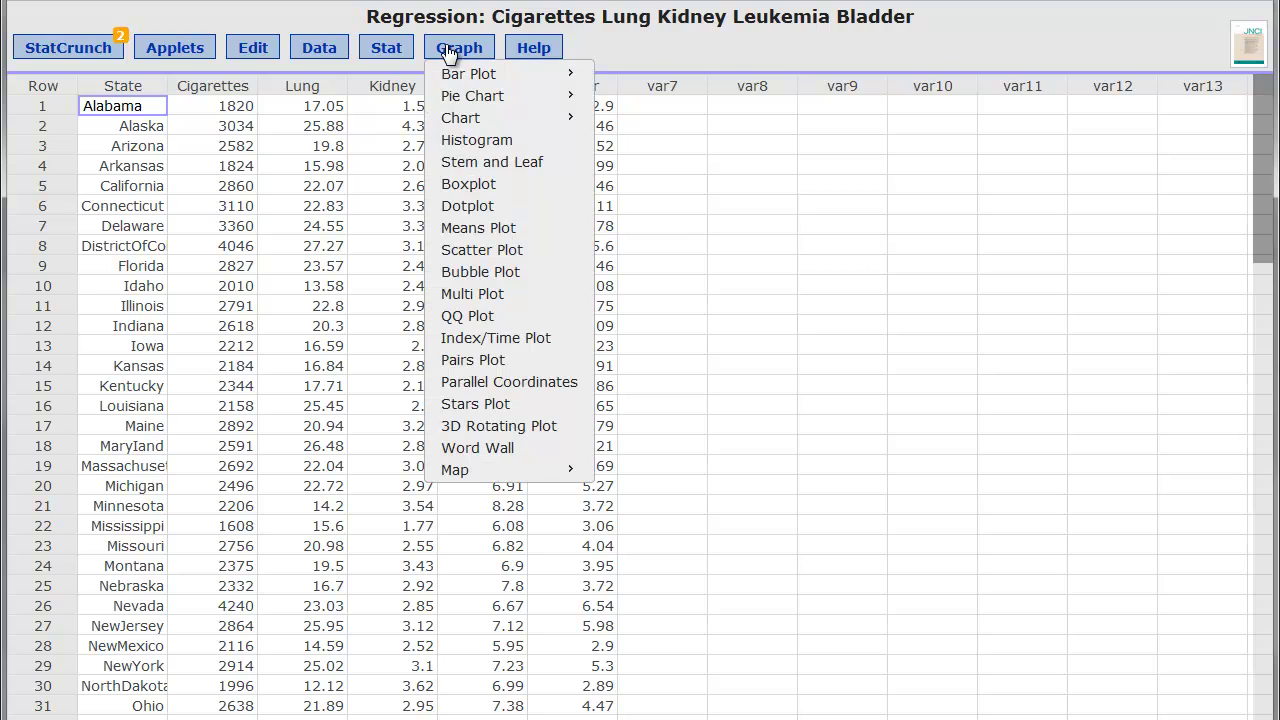
click(495, 258)
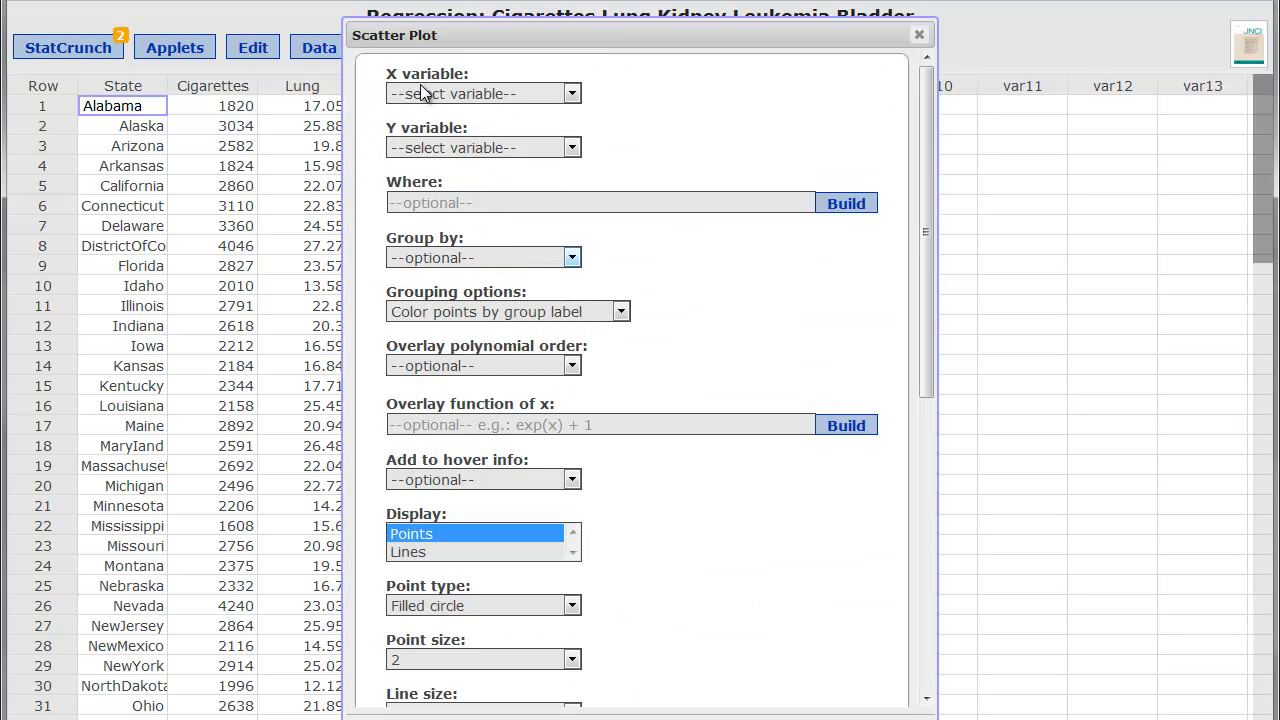
click(478, 94)
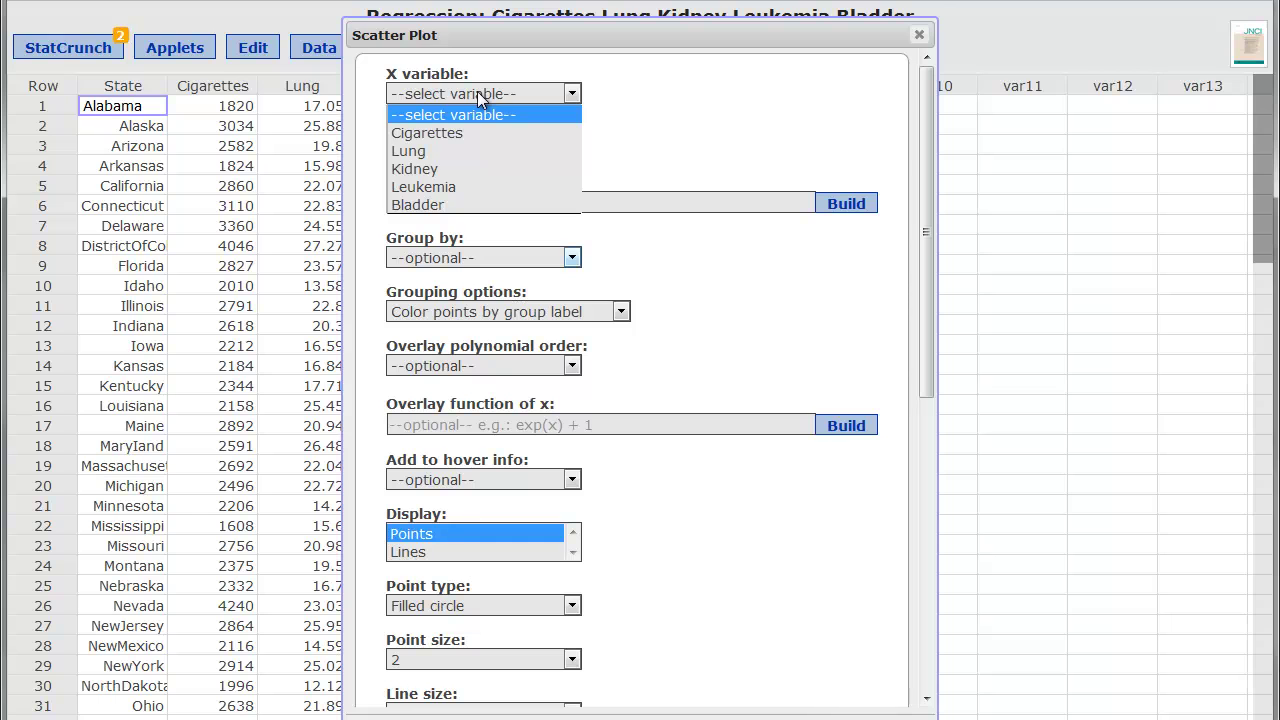
click(466, 133)
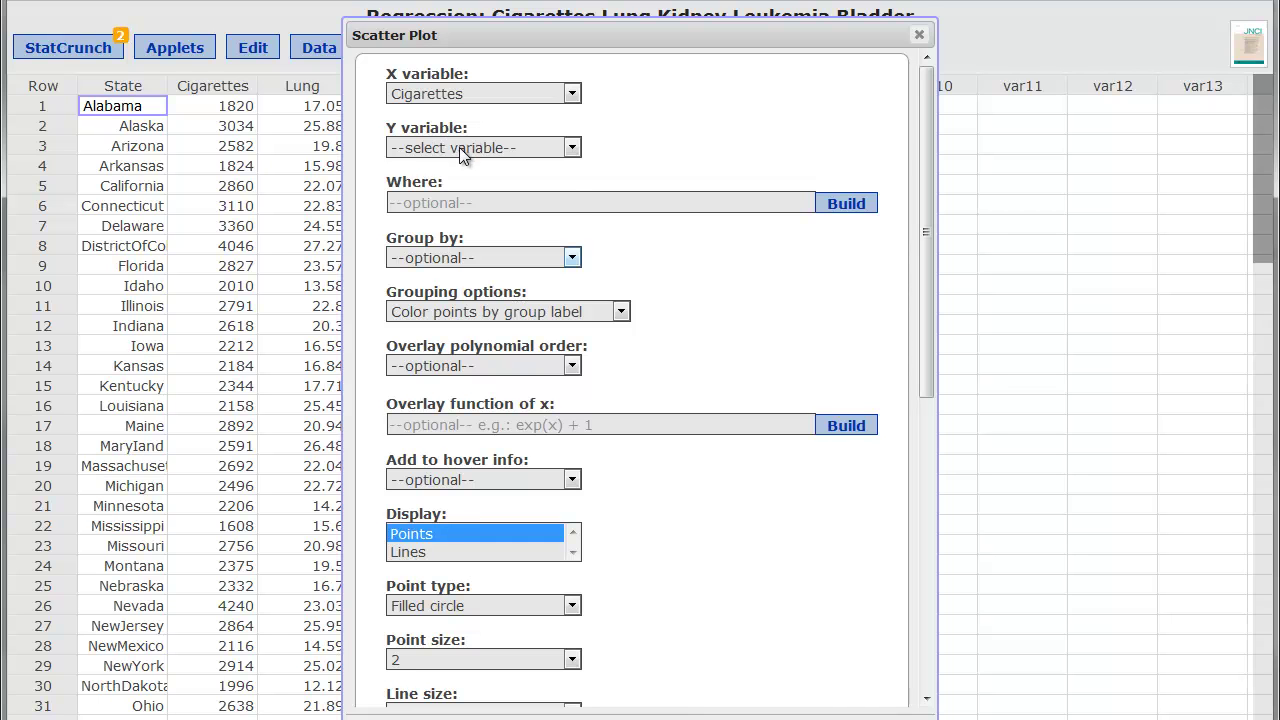
click(461, 150)
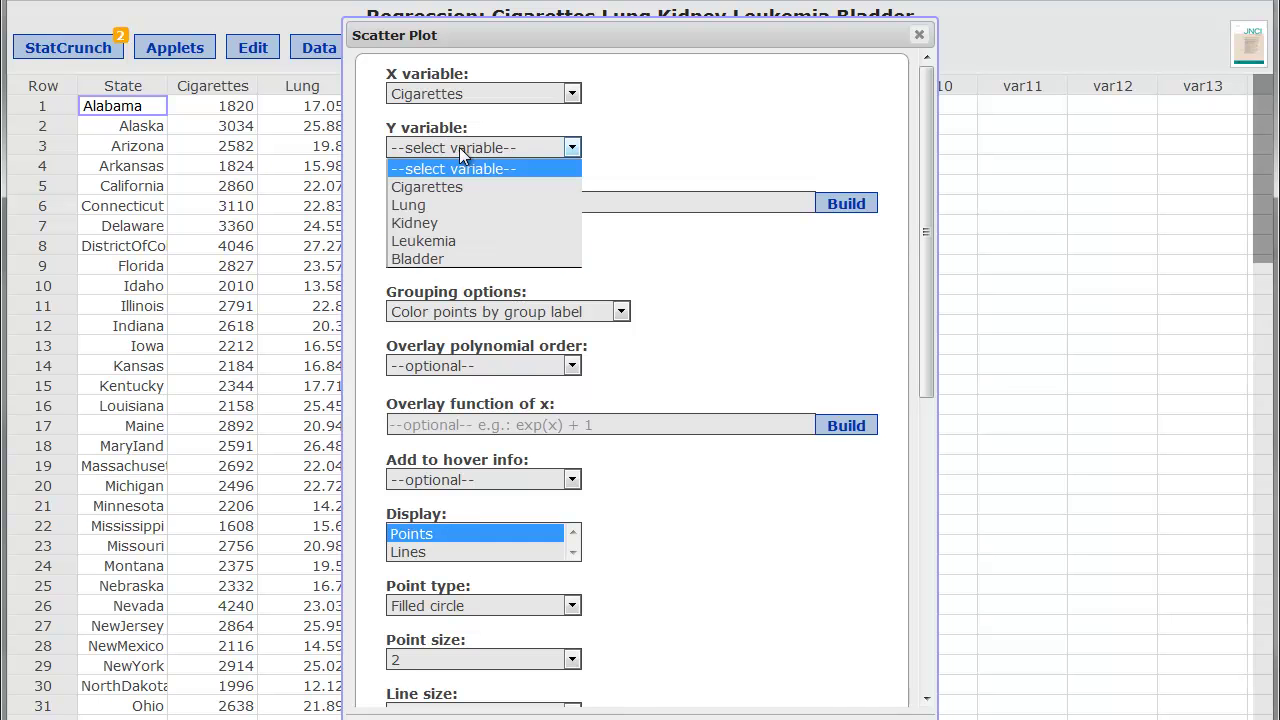
click(426, 205)
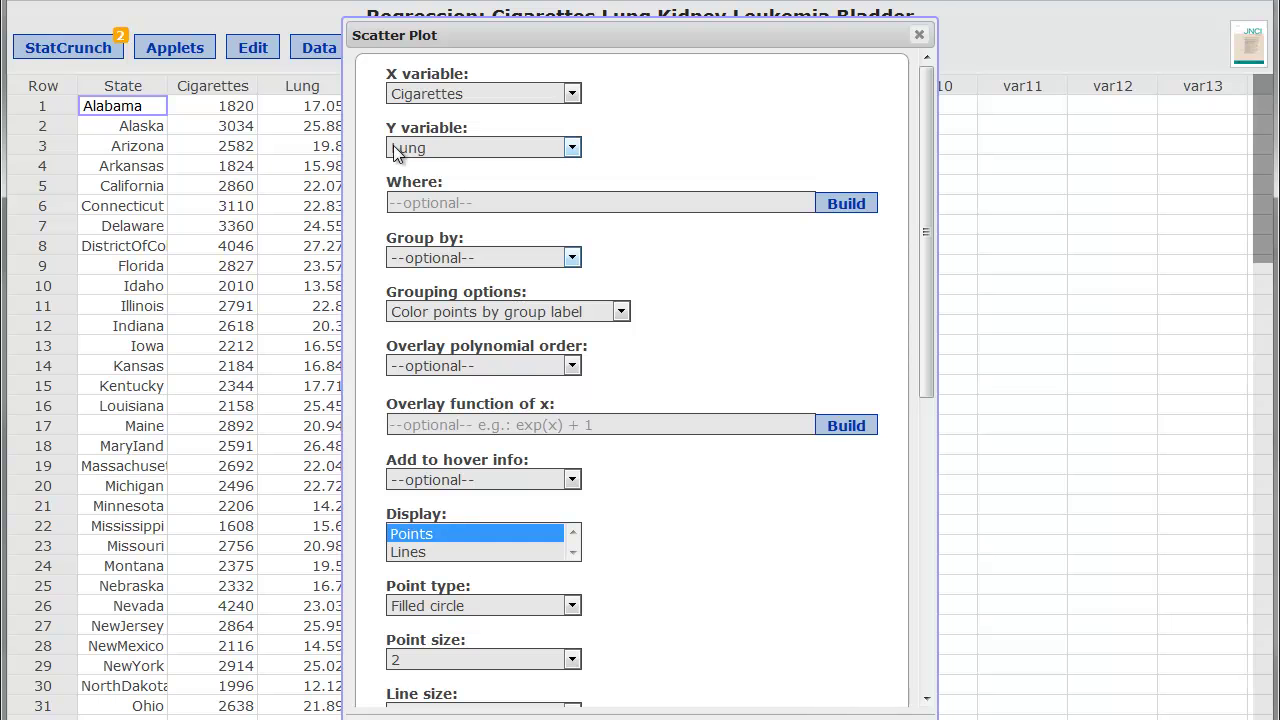